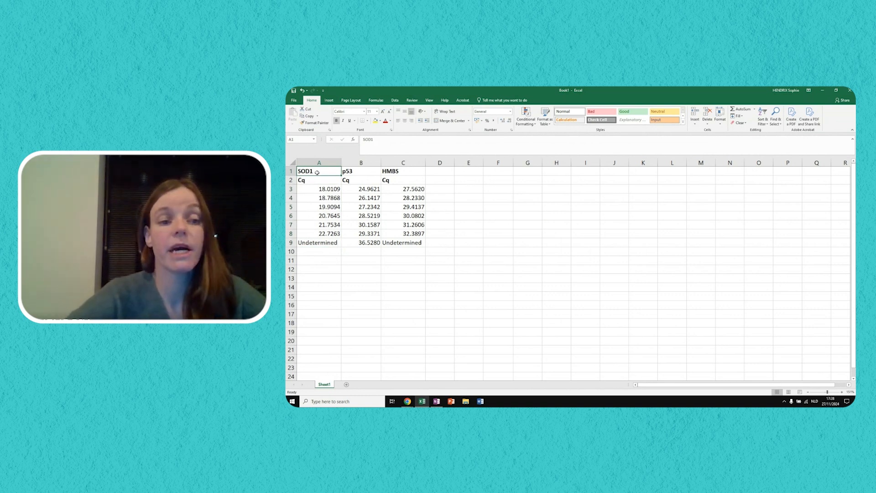
- Add a new worksheet after Sheet1 and name it SOD1
{"action": "left_click", "coordinate": [362, 172]}
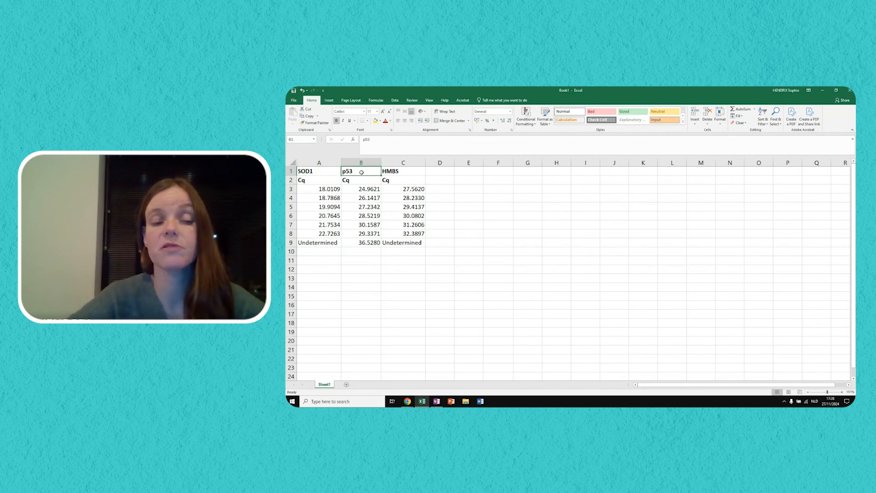
{"action": "left_click", "coordinate": [407, 170]}
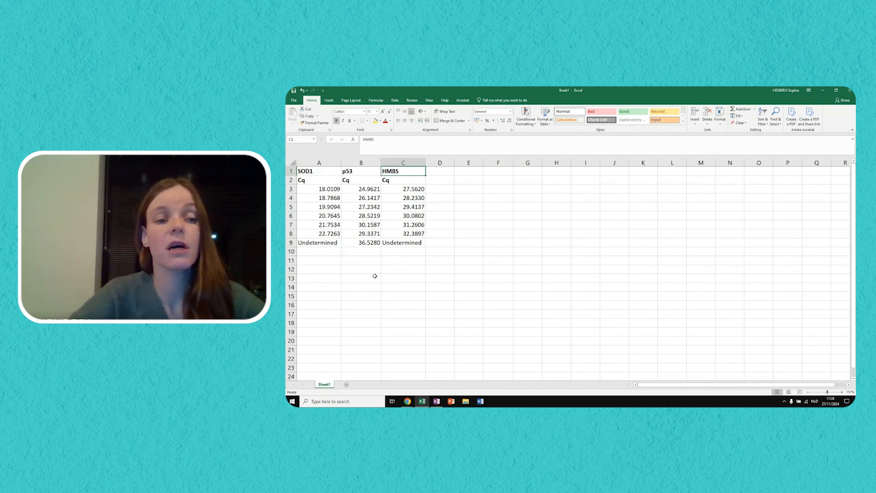
{"action": "left_click", "coordinate": [347, 386]}
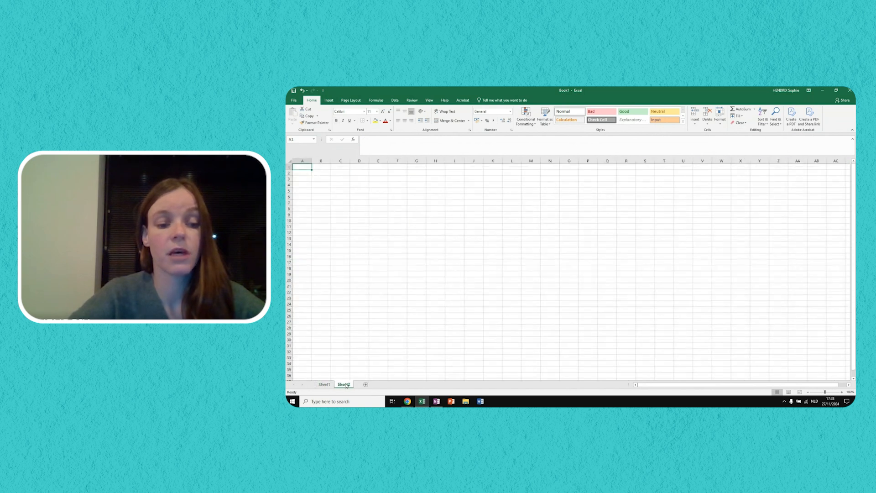
{"action": "type", "text": "SODA"}
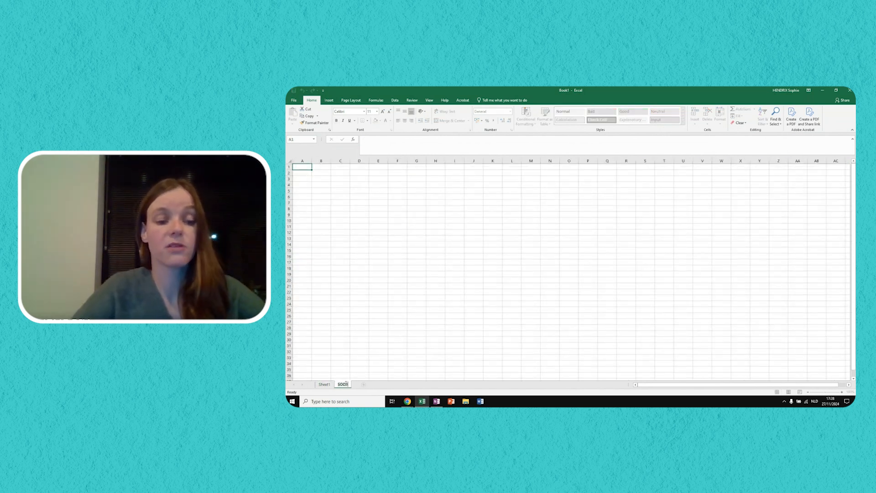
{"action": "key", "text": "Return"}
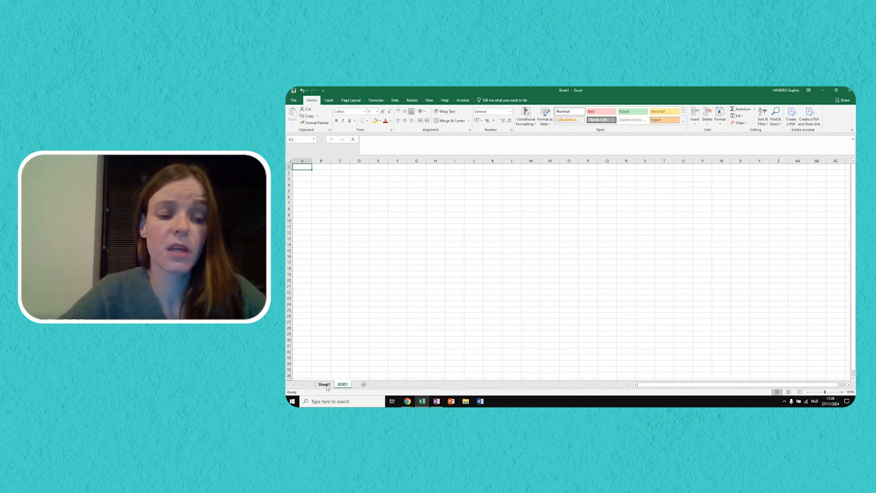
{"action": "left_click", "coordinate": [325, 384]}
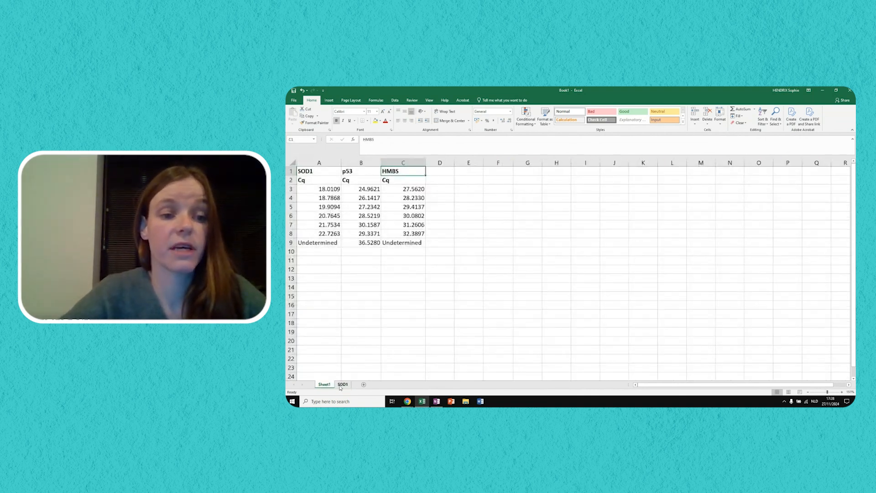
{"action": "left_click", "coordinate": [342, 385]}
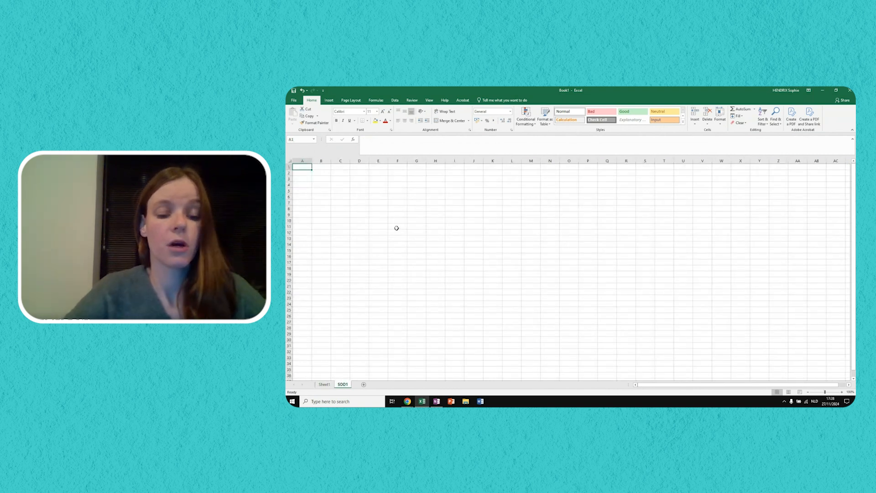
- Enter the bold heading "Dilution" in A1 of the SOD1 sheet and centre the contents of all cells
{"action": "type", "text": "Dilution"}
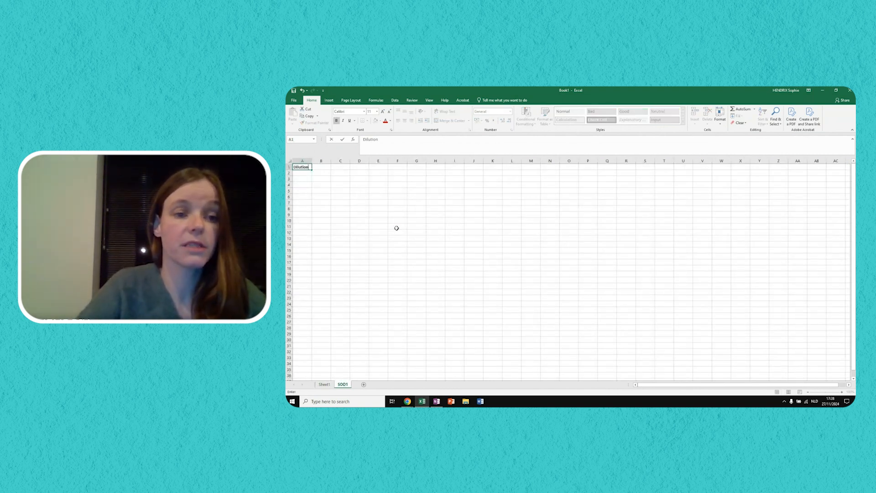
{"action": "key", "text": "Return"}
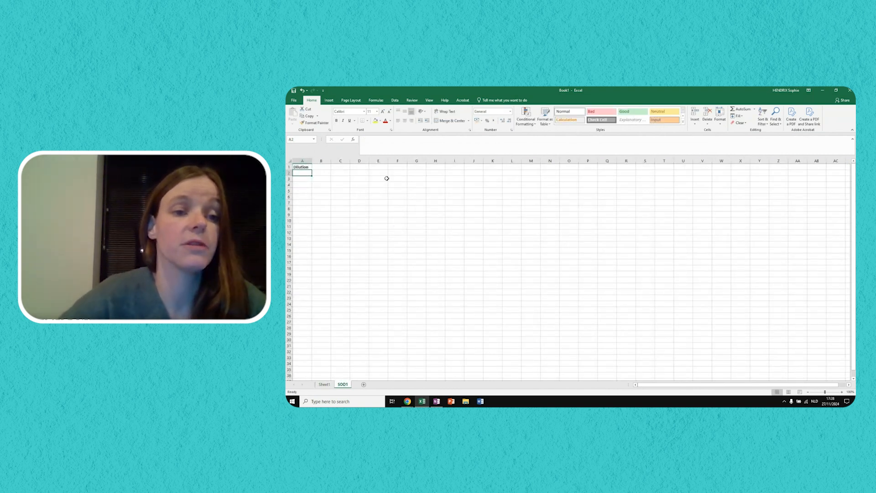
{"action": "left_click", "coordinate": [290, 162]}
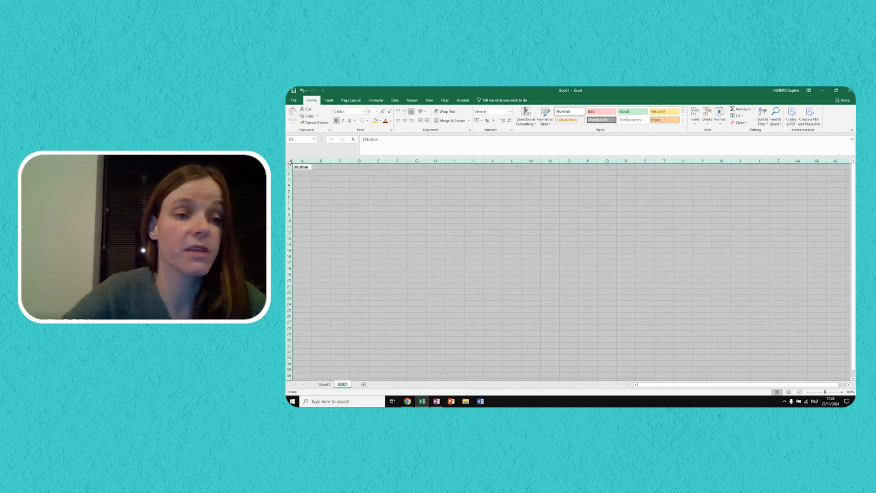
{"action": "left_click", "coordinate": [405, 121]}
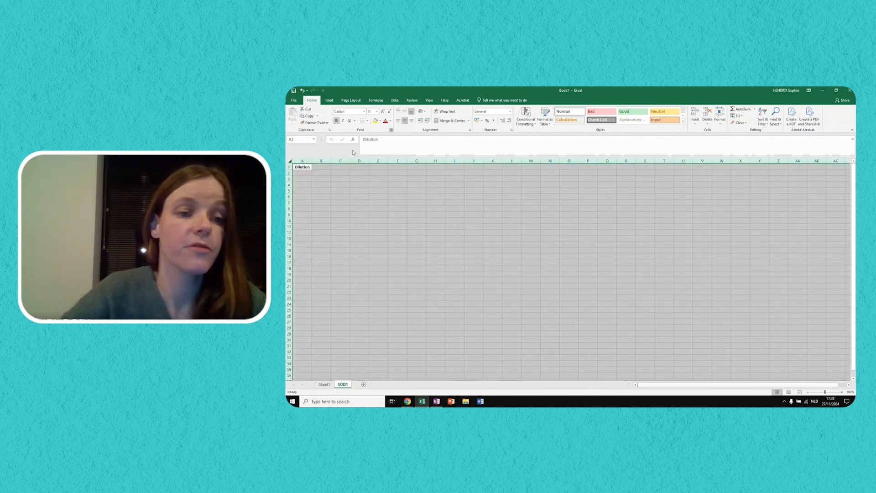
- Start the dilution series in column A with 1 in A2, =1/2 in A3 and =1/4 in A4
{"action": "left_click", "coordinate": [306, 175]}
{"action": "scroll", "coordinate": [298, 187], "scroll_direction": "up", "scroll_amount": 4}
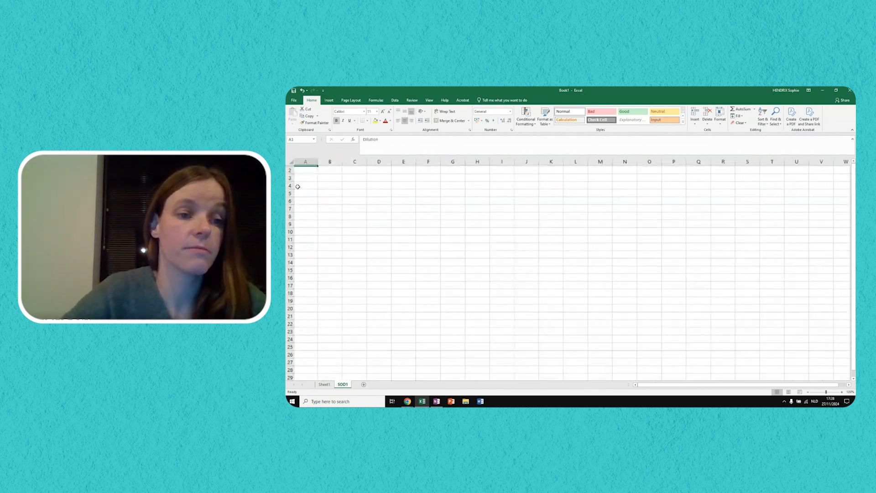
{"action": "scroll", "coordinate": [297, 187], "scroll_direction": "up", "scroll_amount": 1}
{"action": "scroll", "coordinate": [298, 186], "scroll_direction": "up", "scroll_amount": 1}
{"action": "left_click", "coordinate": [320, 182]}
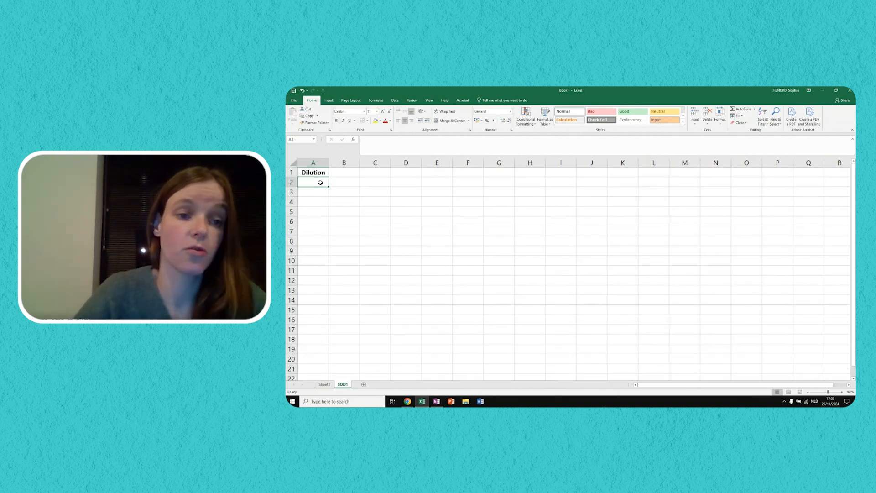
{"action": "type", "text": "1"}
{"action": "key", "text": "Return"}
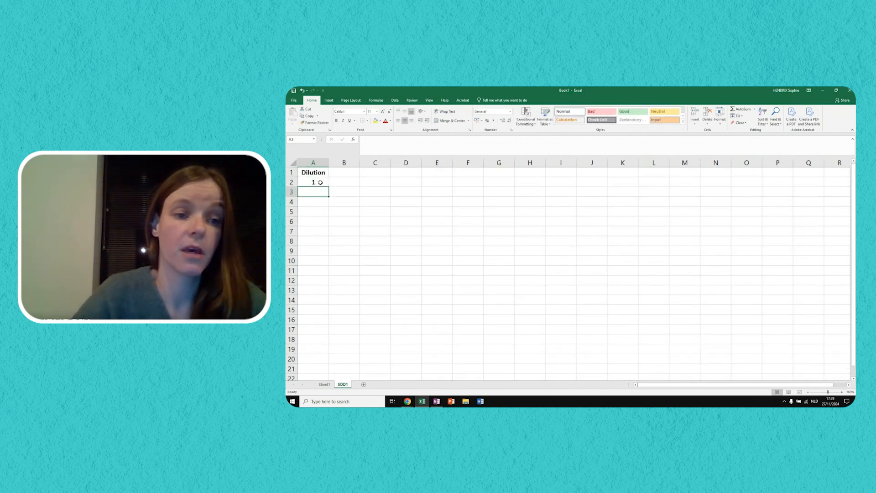
{"action": "type", "text": "="}
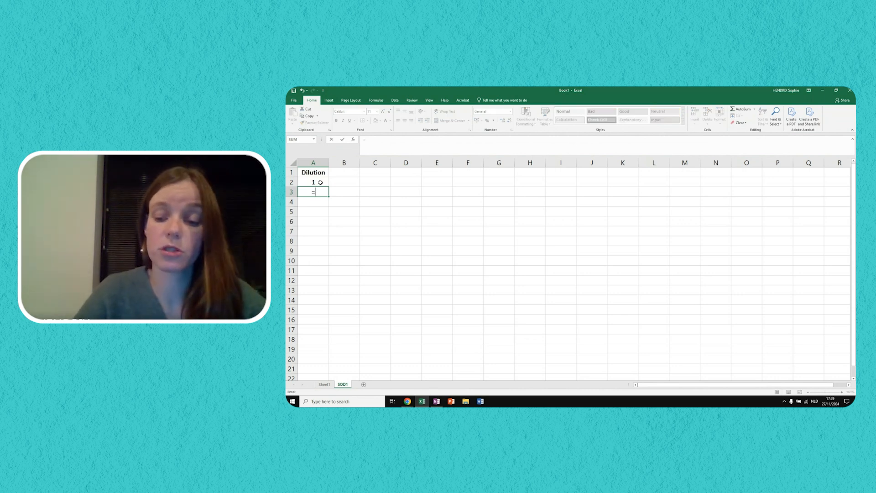
{"action": "type", "text": "1/2"}
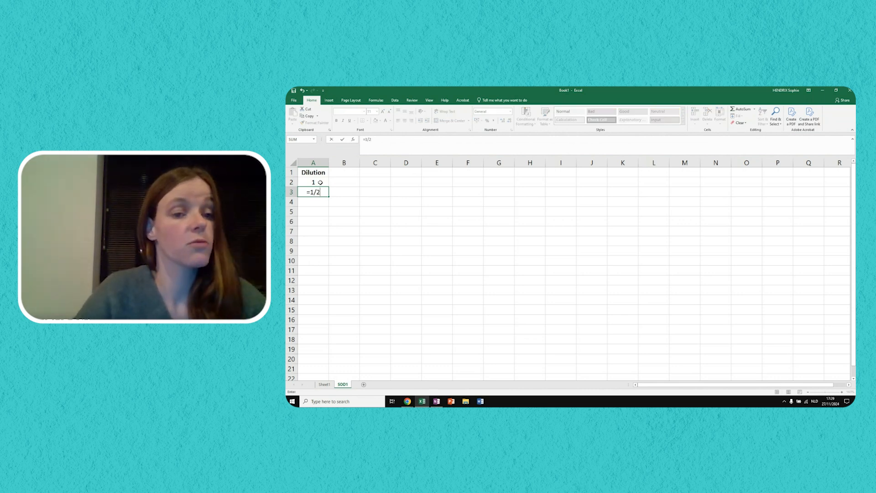
{"action": "key", "text": "Return"}
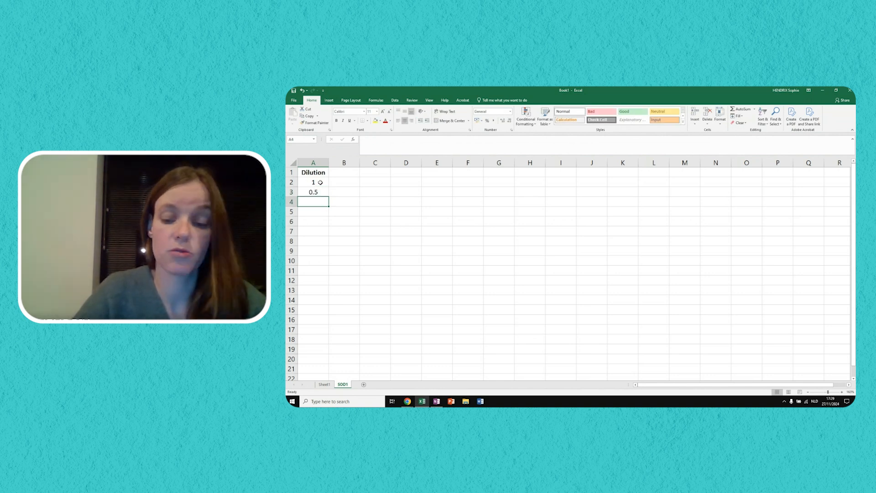
{"action": "type", "text": "=1/4"}
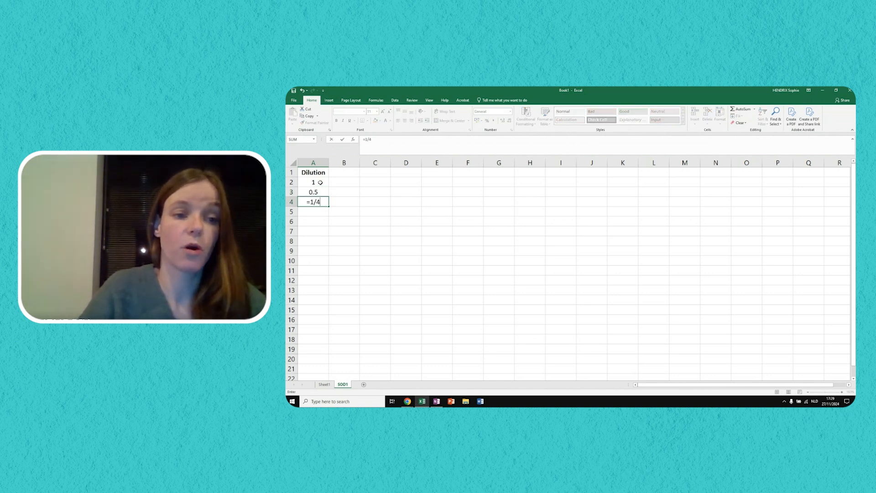
{"action": "key", "text": "Return"}
- Continue the dilution series in A5 to A8 with =1/8, =1/16, =1/32 and =1/64
{"action": "type", "text": "=1/4"}
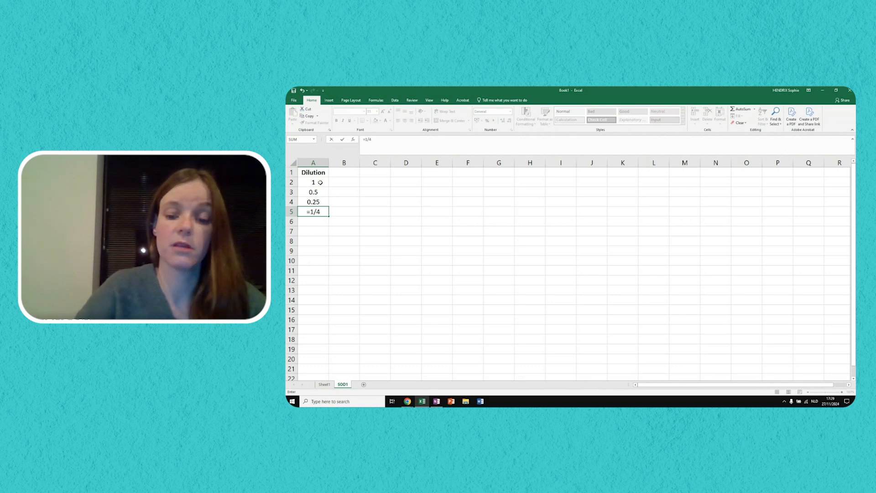
{"action": "key", "text": "BackSpace"}
{"action": "type", "text": "8"}
{"action": "key", "text": "Return"}
{"action": "type", "text": "=1/16"}
{"action": "key", "text": "Return"}
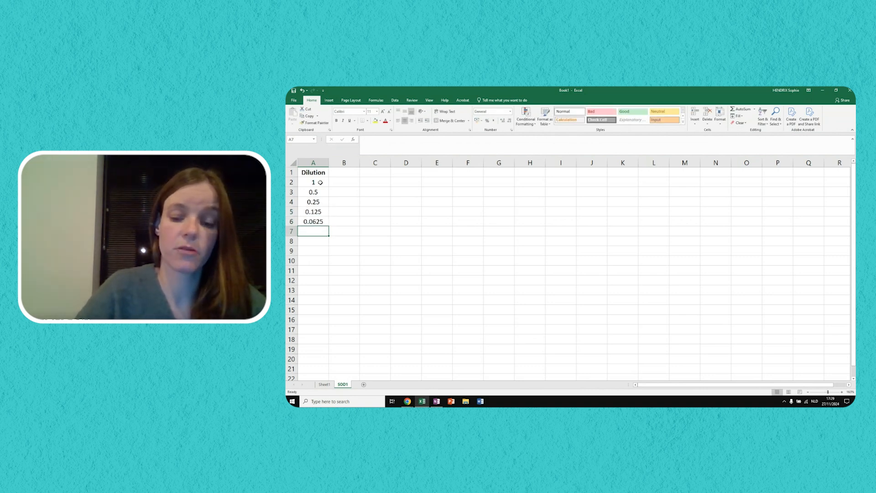
{"action": "type", "text": "=1/32"}
{"action": "key", "text": "Return"}
{"action": "type", "text": "=1/64"}
{"action": "key", "text": "Return"}
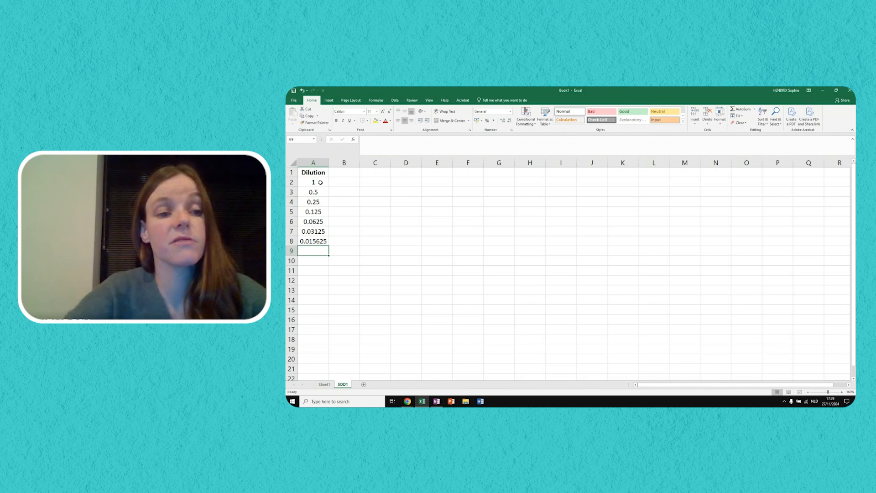
- Enter the bold heading "Log(dilution)" in B1 and fit column B's width to its content
{"action": "left_click", "coordinate": [338, 174]}
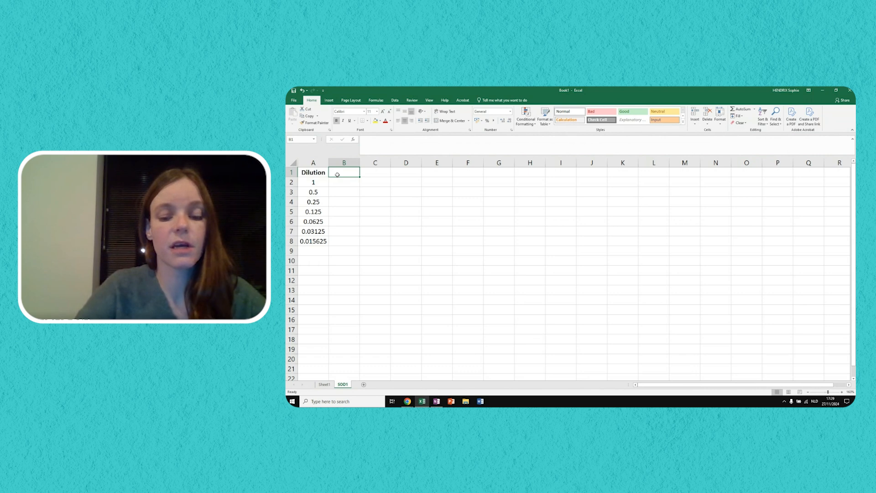
{"action": "key", "text": "ctrl+b"}
{"action": "type", "text": "Log"}
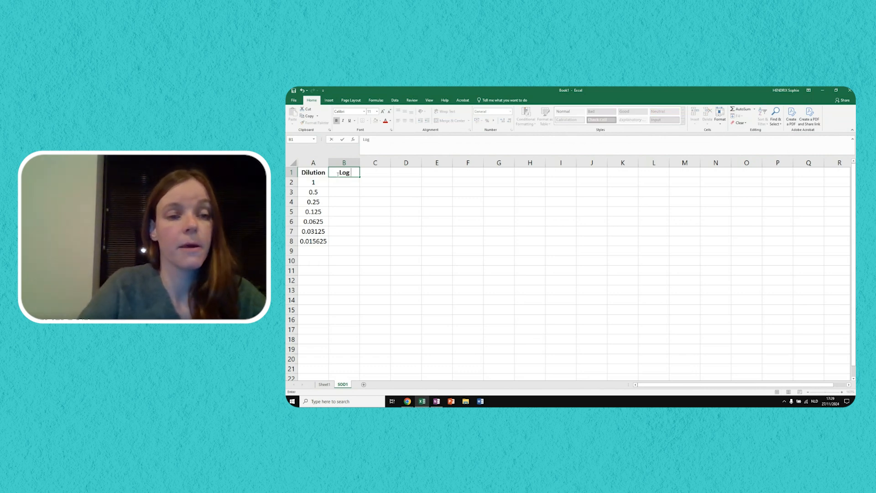
{"action": "type", "text": "("}
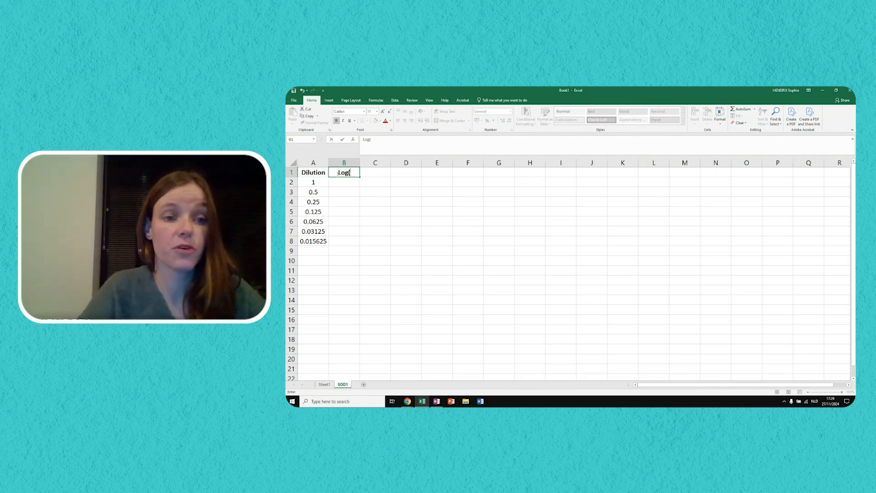
{"action": "type", "text": "dilution"}
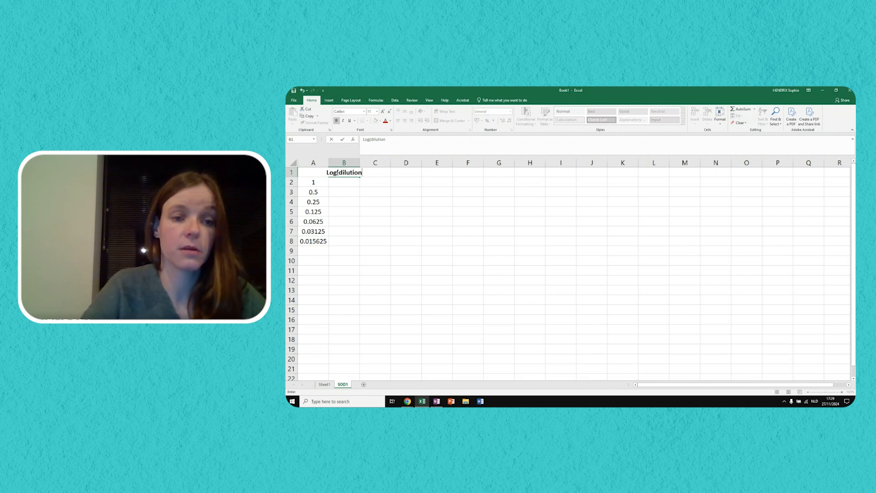
{"action": "type", "text": ")"}
{"action": "key", "text": "Return"}
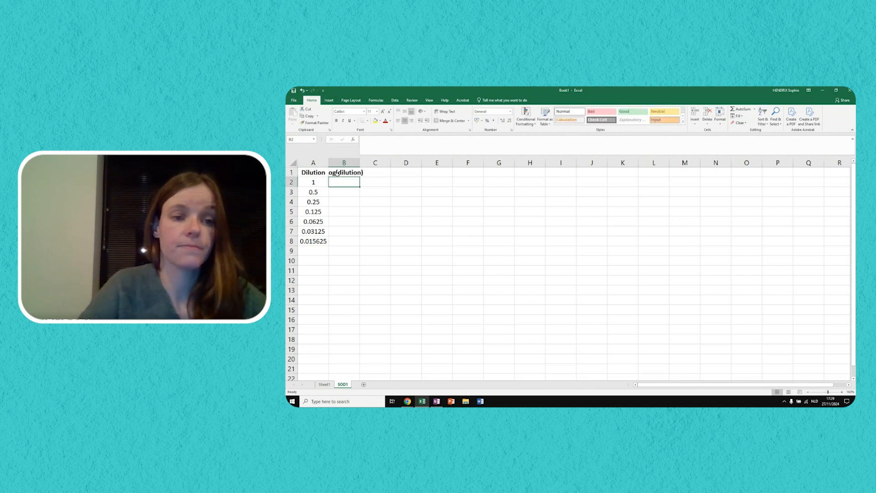
{"action": "double_click", "coordinate": [360, 164]}
- Calculate the logarithm of the first dilution in B2 with =log(A2) and fill the formula down to B8
{"action": "type", "text": "="}
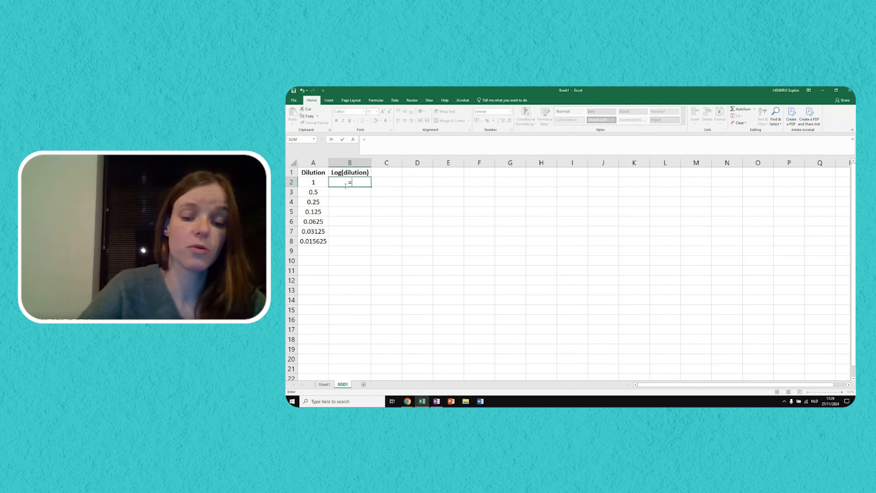
{"action": "type", "text": "log("}
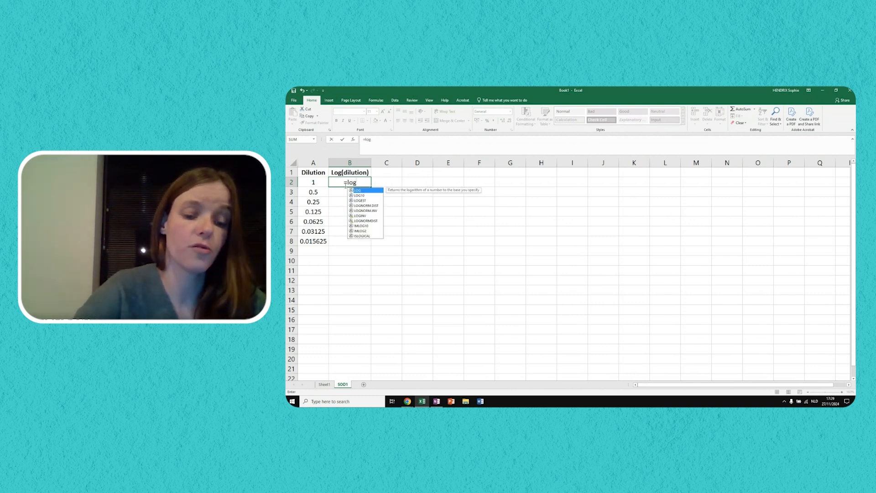
{"action": "left_click", "coordinate": [320, 181]}
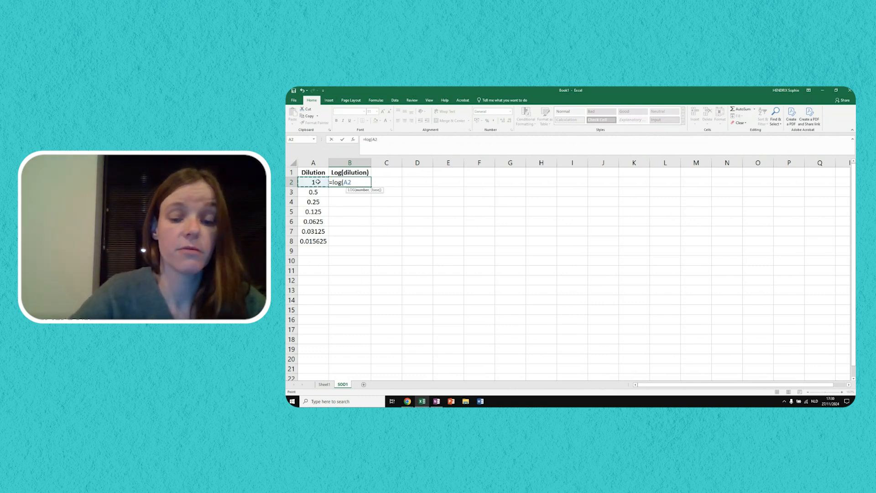
{"action": "type", "text": ")"}
{"action": "key", "text": "Return"}
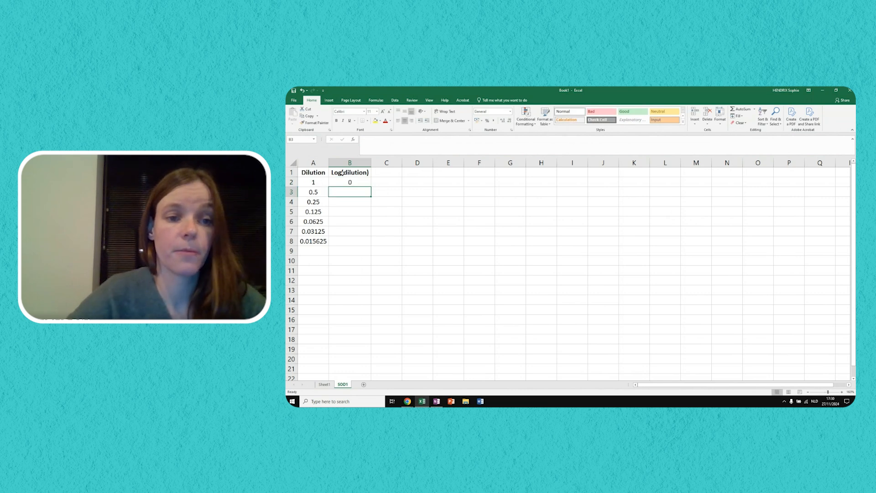
{"action": "left_click", "coordinate": [362, 182]}
{"action": "left_click_drag", "start_coordinate": [370, 186], "coordinate": [371, 247]}
{"action": "left_click", "coordinate": [400, 251]}
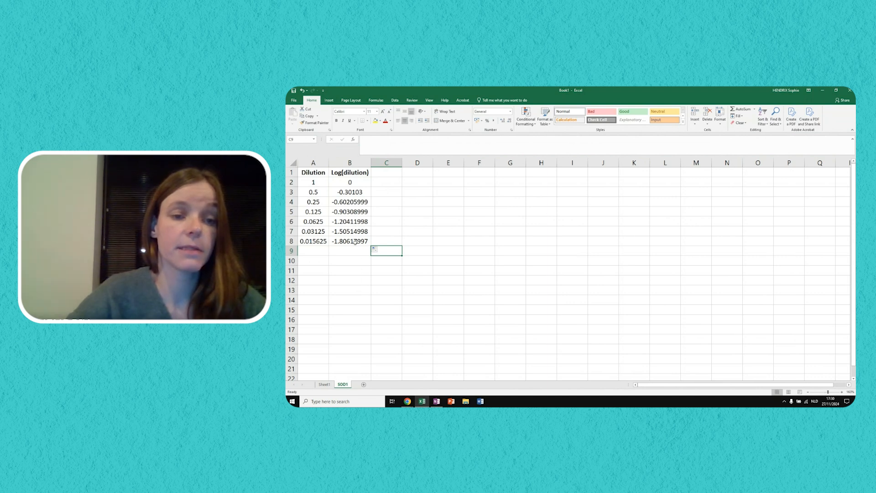
- Enter the heading "Cq" in C1 beside the Log(dilution) column
{"action": "left_click", "coordinate": [388, 172]}
{"action": "type", "text": "Cq"}
{"action": "key", "text": "Return"}
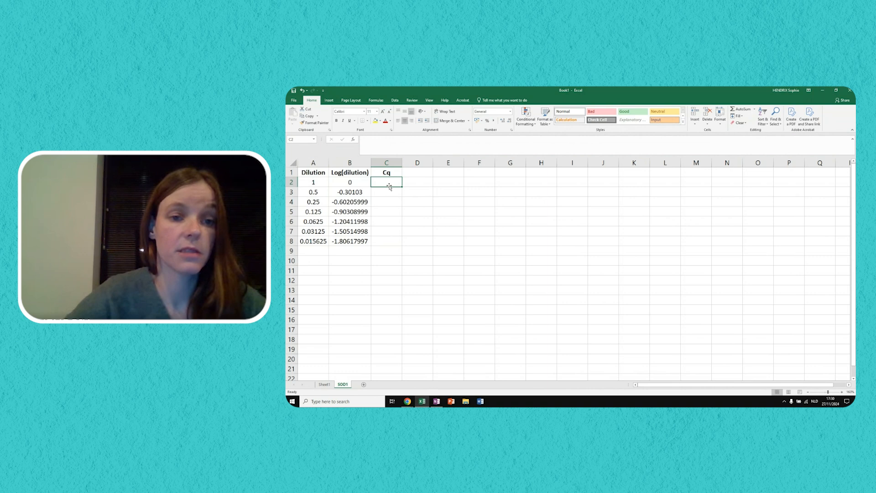
- Copy the SOD1 Cq values from A3:A9 of Sheet1 into C2:C8 of the SOD1 sheet and centre them
{"action": "left_click", "coordinate": [324, 384]}
{"action": "left_click_drag", "start_coordinate": [324, 188], "coordinate": [331, 244]}
{"action": "key", "text": "ctrl+c"}
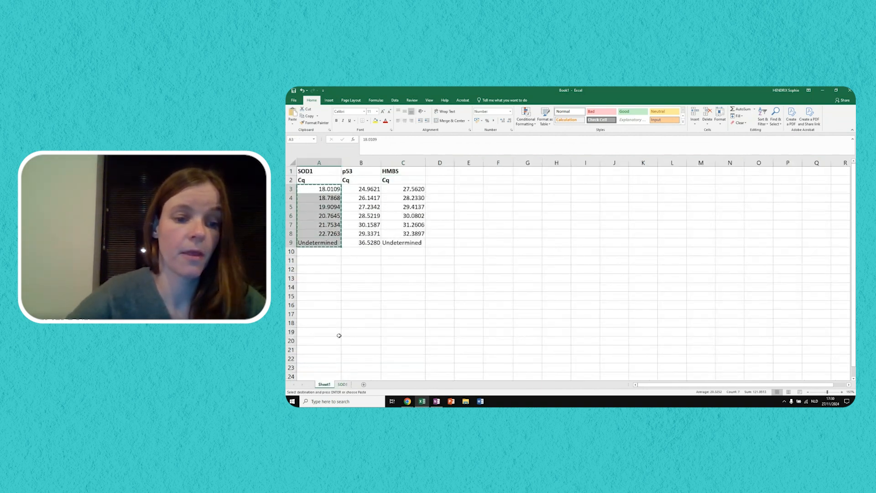
{"action": "left_click", "coordinate": [342, 384]}
{"action": "key", "text": "ctrl+v"}
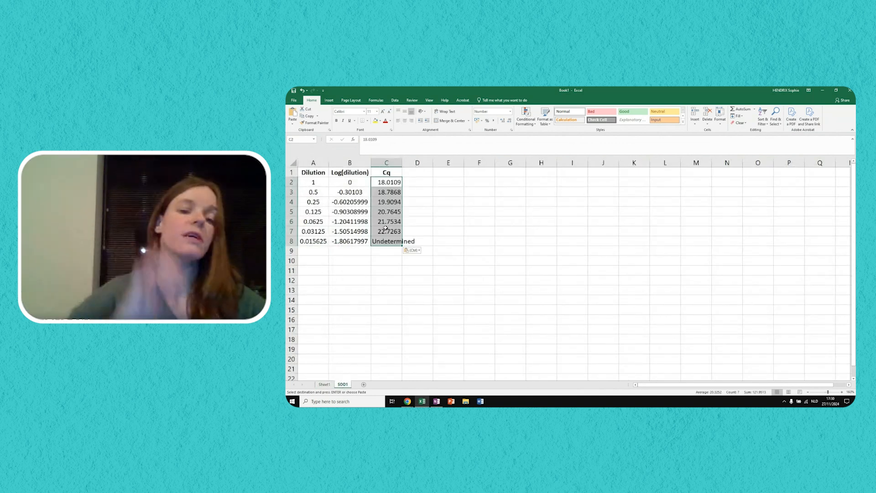
{"action": "left_click", "coordinate": [405, 121]}
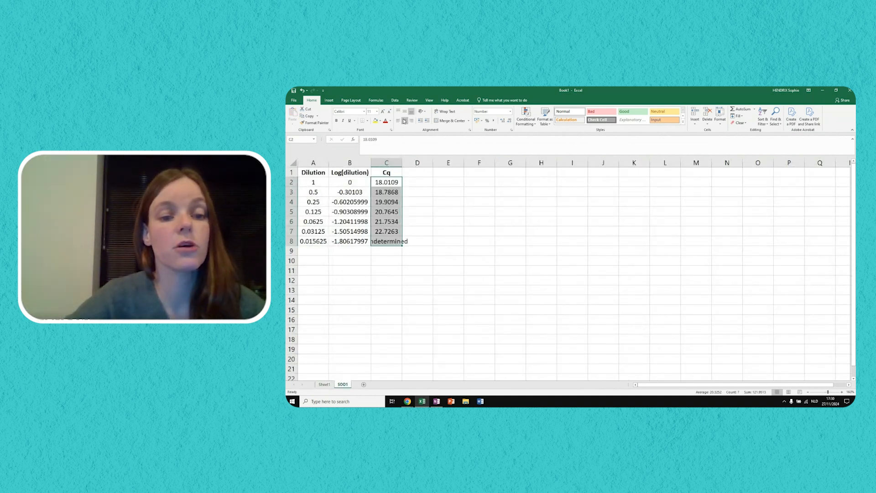
- Fit column C's width to its content and clear the "Undetermined" Cq value in C8
{"action": "double_click", "coordinate": [402, 162]}
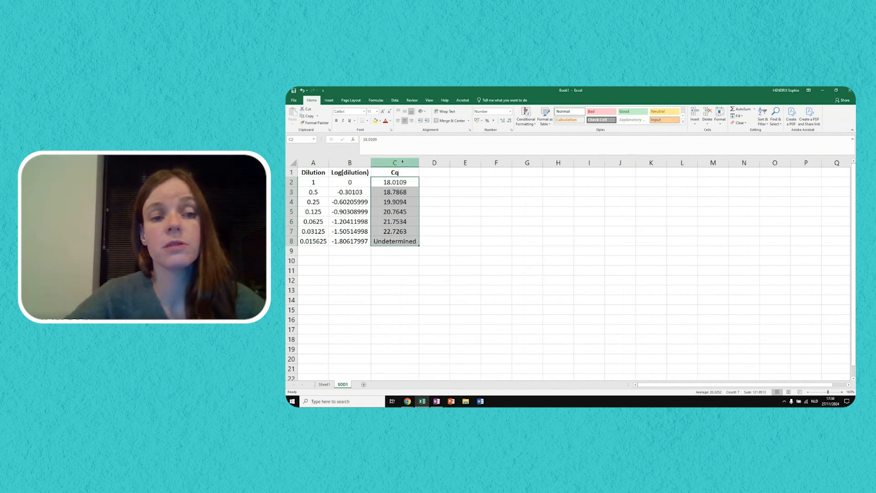
{"action": "left_click", "coordinate": [446, 196]}
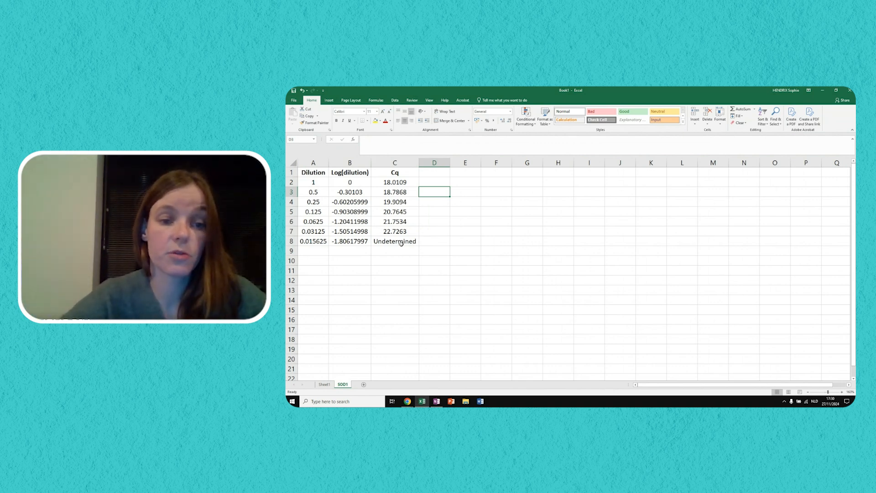
{"action": "left_click", "coordinate": [401, 244]}
{"action": "key", "text": "Delete"}
{"action": "left_click", "coordinate": [432, 222]}
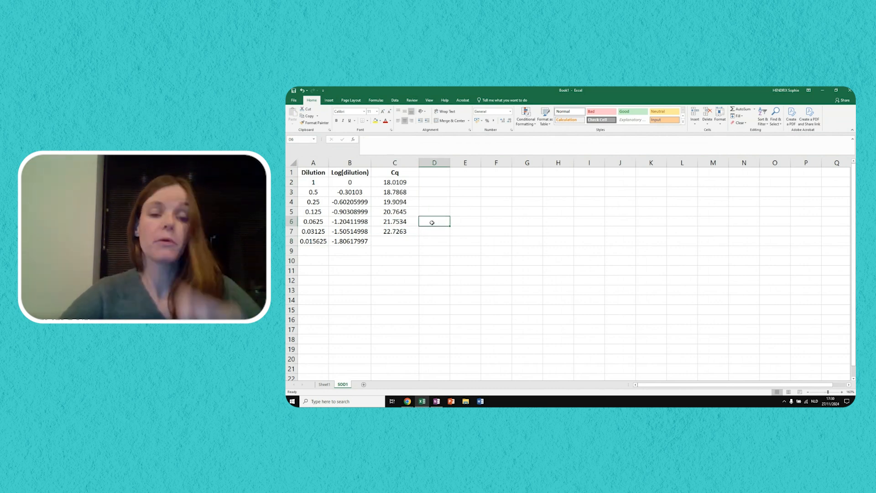
{"action": "left_click", "coordinate": [463, 221]}
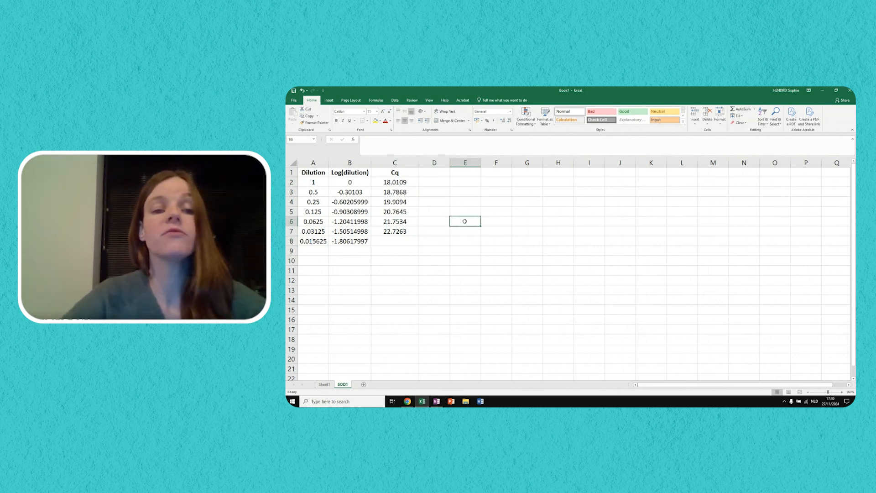
- Insert an empty scatter chart with markers only on the SOD1 sheet, starting from an empty cell outside the table
{"action": "left_click", "coordinate": [397, 261]}
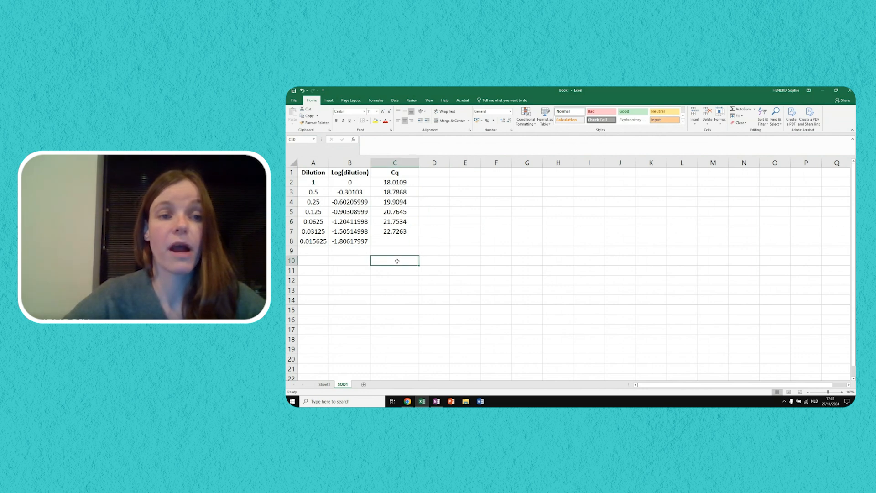
{"action": "left_click", "coordinate": [329, 101]}
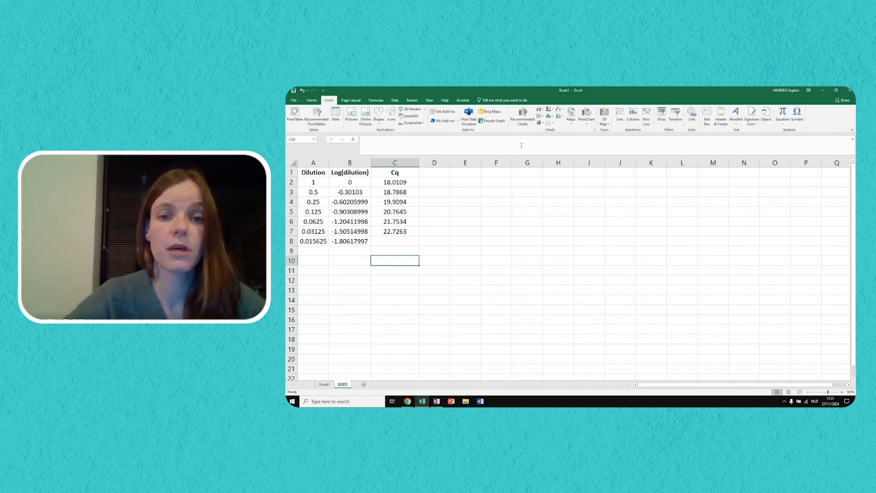
{"action": "left_click", "coordinate": [550, 122]}
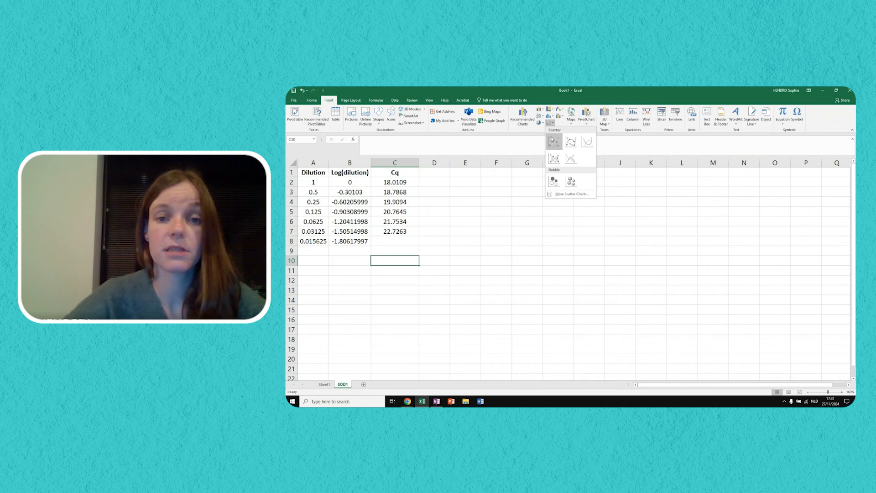
{"action": "left_click", "coordinate": [552, 140]}
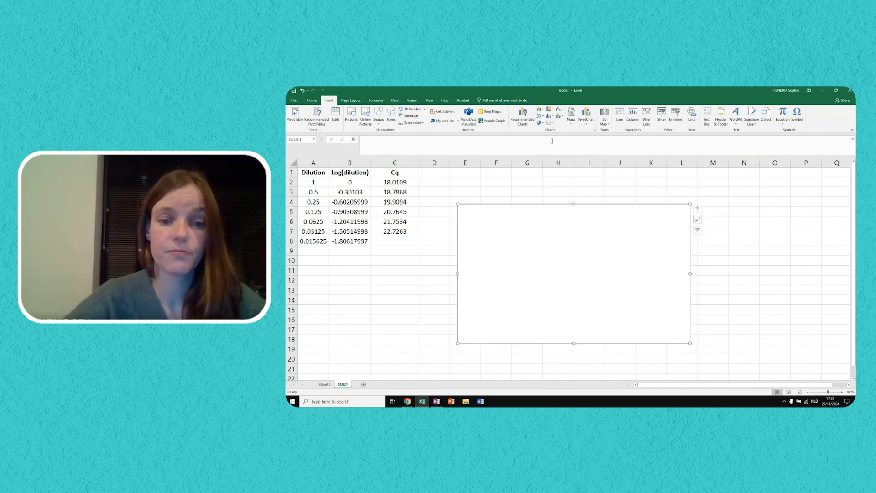
- Add a data series to the empty chart with the Log(dilution) values B2:B7 as its X values
{"action": "right_click", "coordinate": [521, 254]}
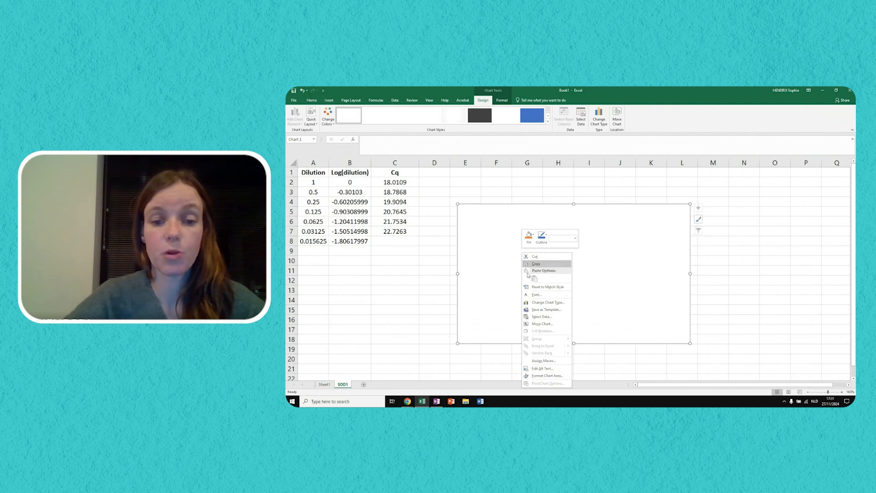
{"action": "left_click", "coordinate": [540, 316]}
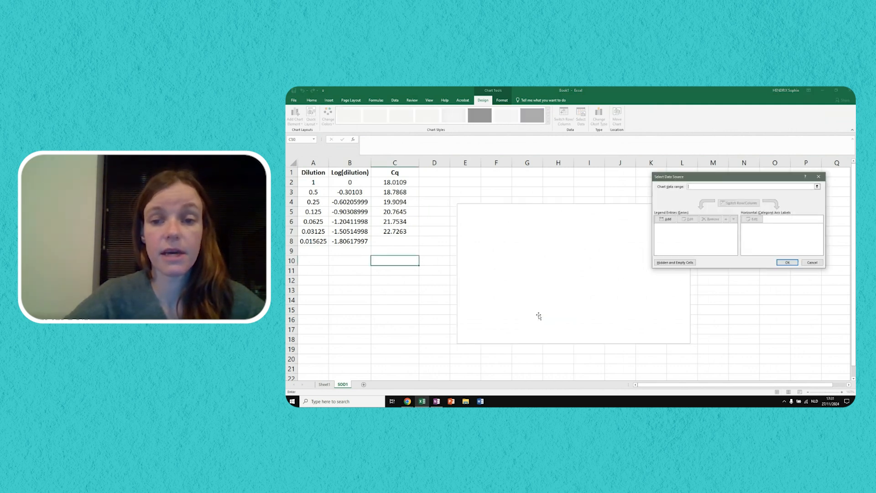
{"action": "left_click", "coordinate": [665, 219]}
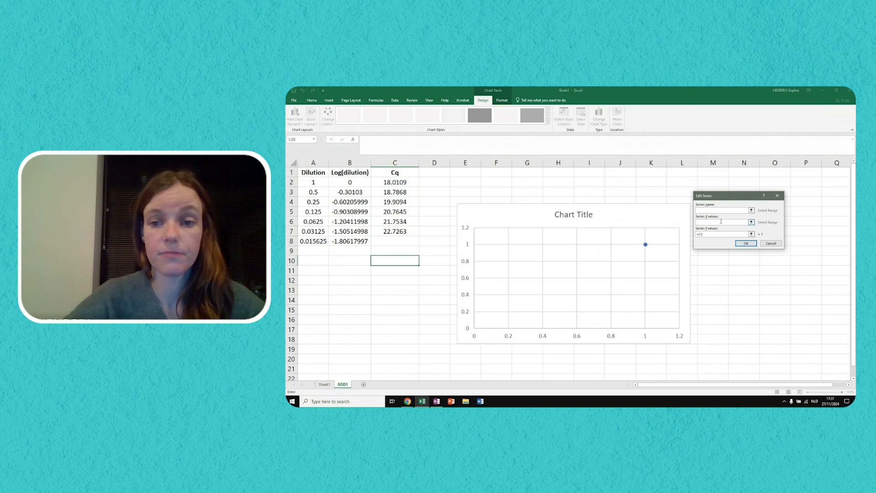
{"action": "left_click", "coordinate": [750, 223]}
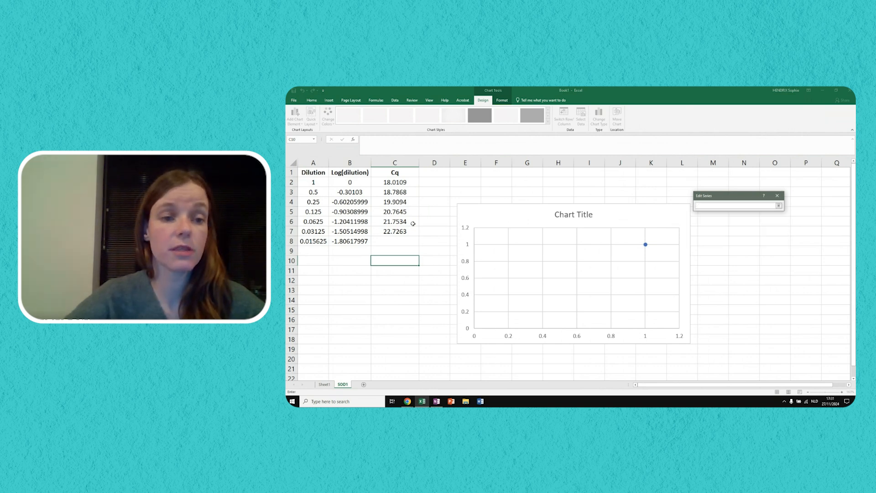
{"action": "left_click_drag", "start_coordinate": [353, 184], "coordinate": [356, 231]}
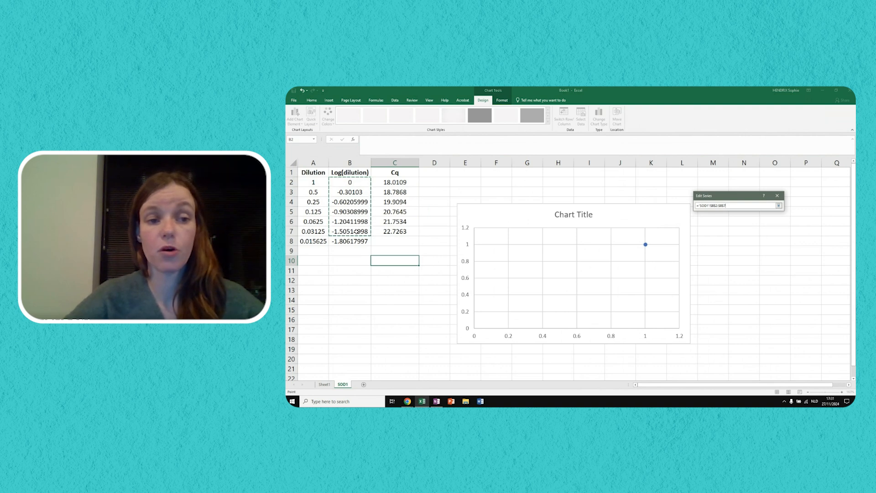
{"action": "left_click", "coordinate": [779, 206]}
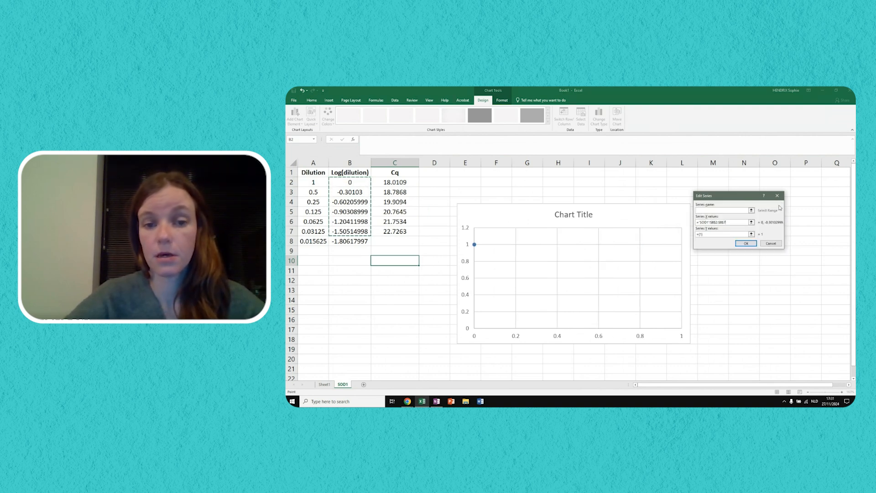
- Set the series Y values to the Cq values in C2:C7 and accept the chart's data source
{"action": "left_click", "coordinate": [751, 234]}
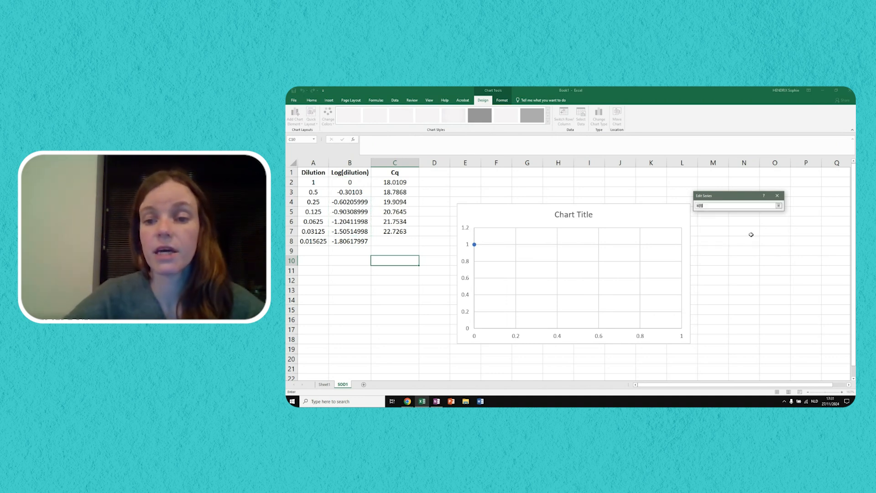
{"action": "left_click", "coordinate": [402, 182]}
{"action": "left_click_drag", "start_coordinate": [402, 182], "coordinate": [422, 235]}
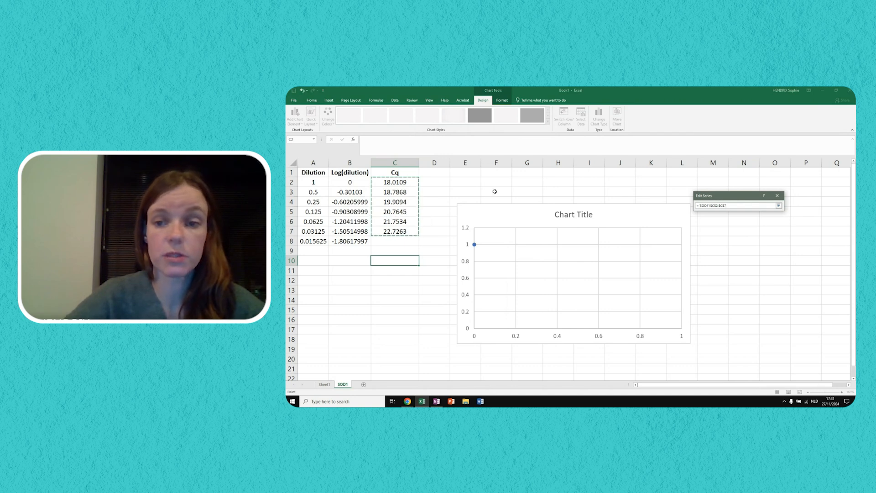
{"action": "left_click", "coordinate": [779, 206]}
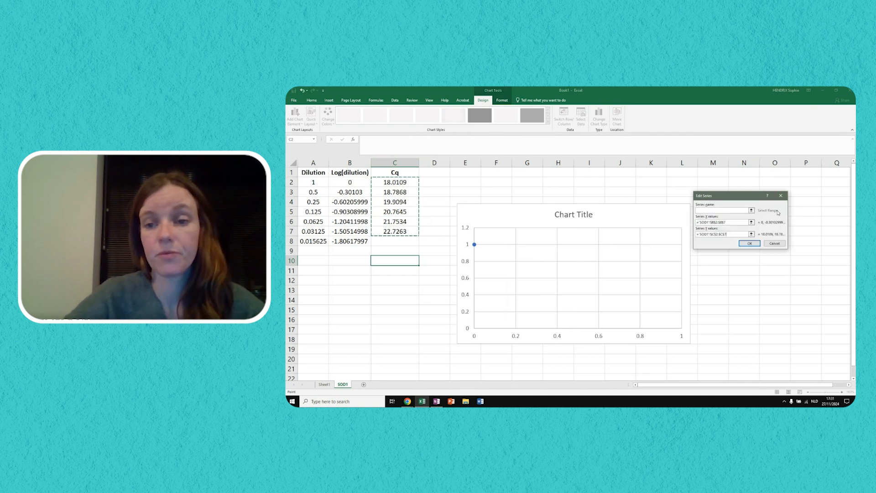
{"action": "left_click", "coordinate": [751, 243]}
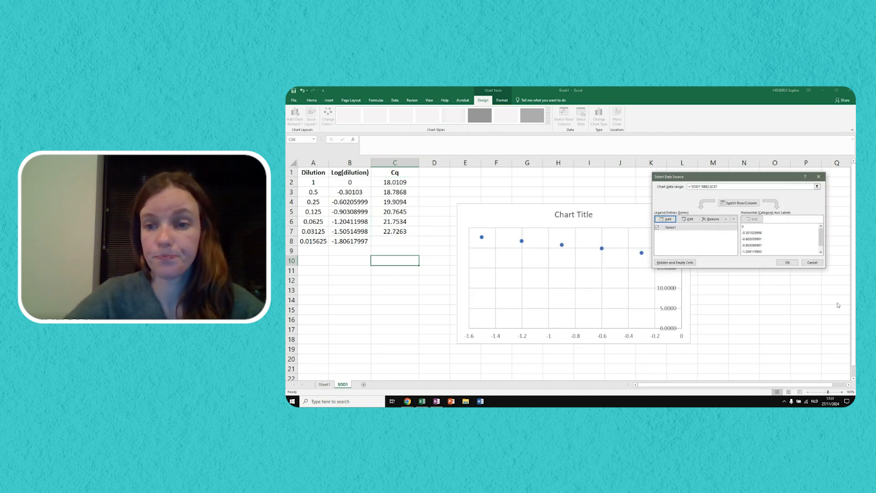
{"action": "left_click", "coordinate": [790, 262]}
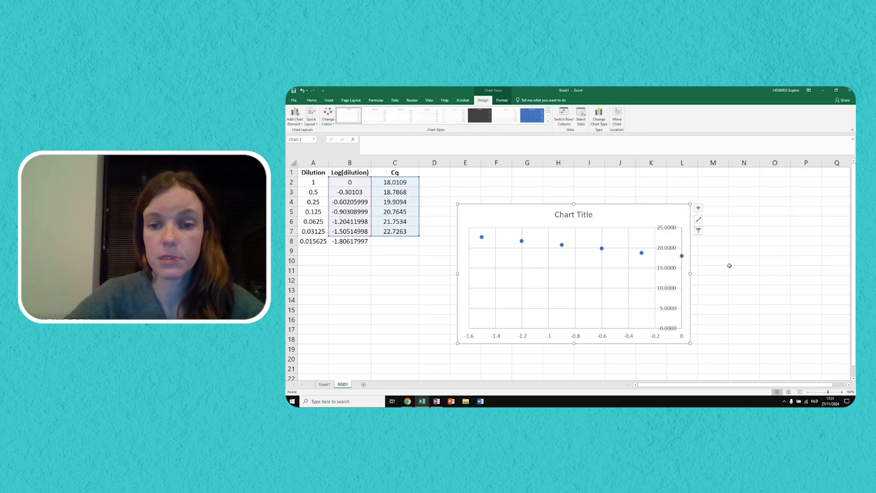
- Format the vertical axis numbers of the chart with 0 decimal places
{"action": "left_click", "coordinate": [667, 269]}
{"action": "double_click", "coordinate": [666, 269]}
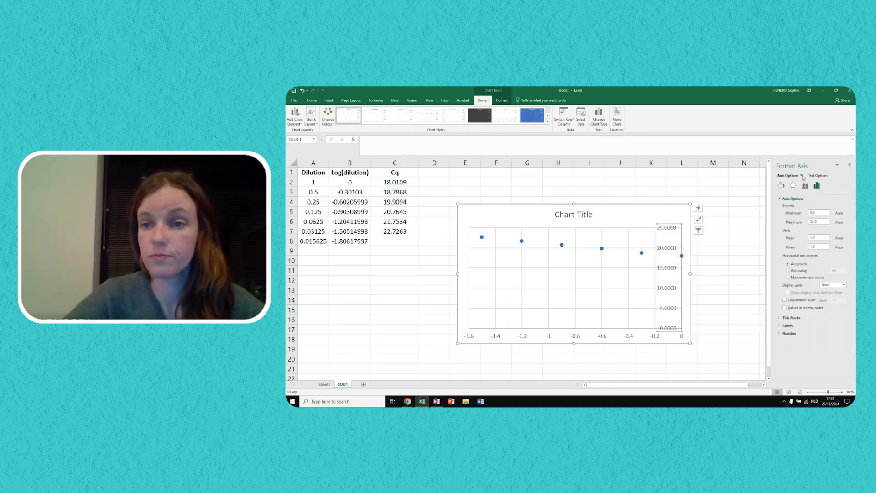
{"action": "left_click", "coordinate": [790, 333]}
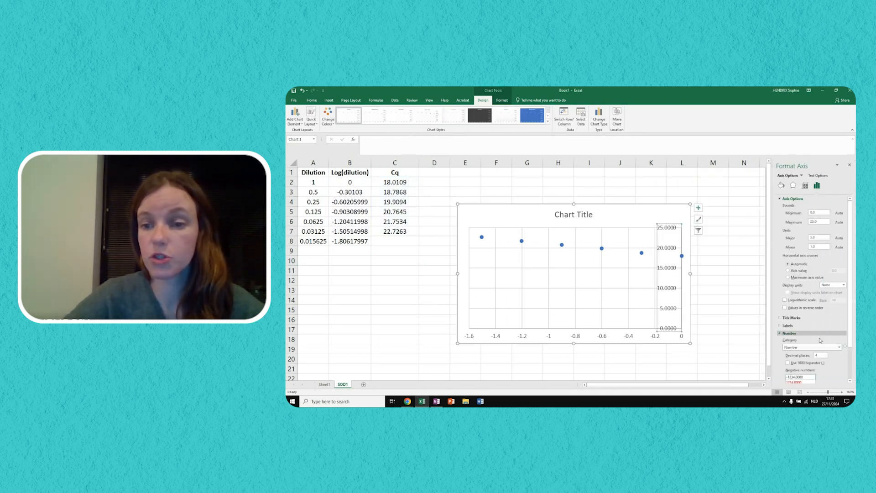
{"action": "double_click", "coordinate": [821, 355]}
{"action": "type", "text": "0"}
{"action": "key", "text": "Return"}
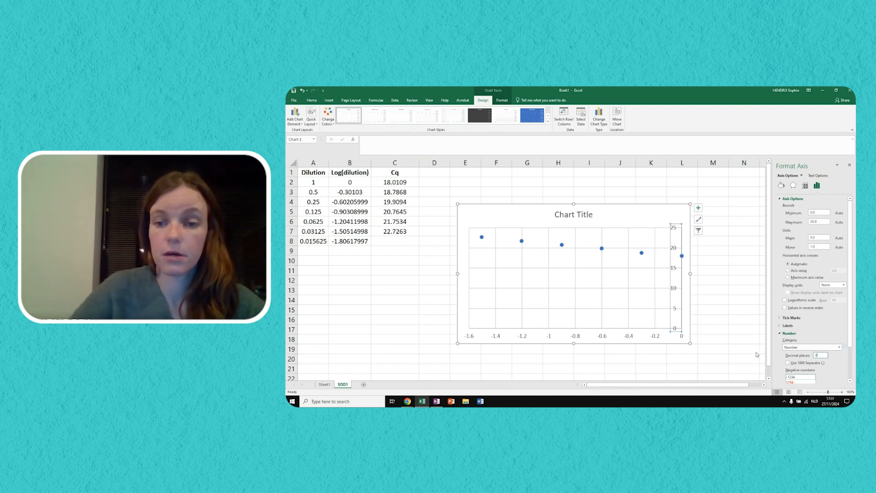
{"action": "left_click", "coordinate": [851, 166]}
- Replace the chart title's placeholder text with "SOD1"
{"action": "left_click", "coordinate": [579, 220]}
{"action": "double_click", "coordinate": [585, 215]}
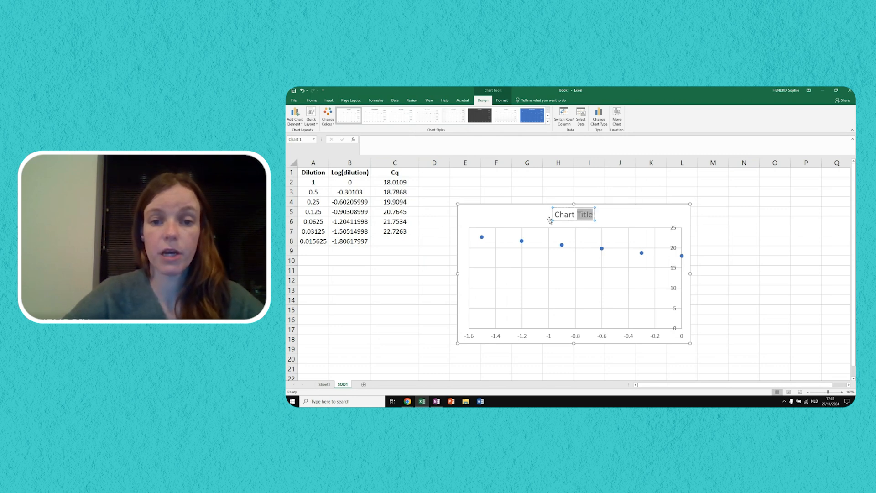
{"action": "left_click_drag", "start_coordinate": [557, 218], "coordinate": [594, 219]}
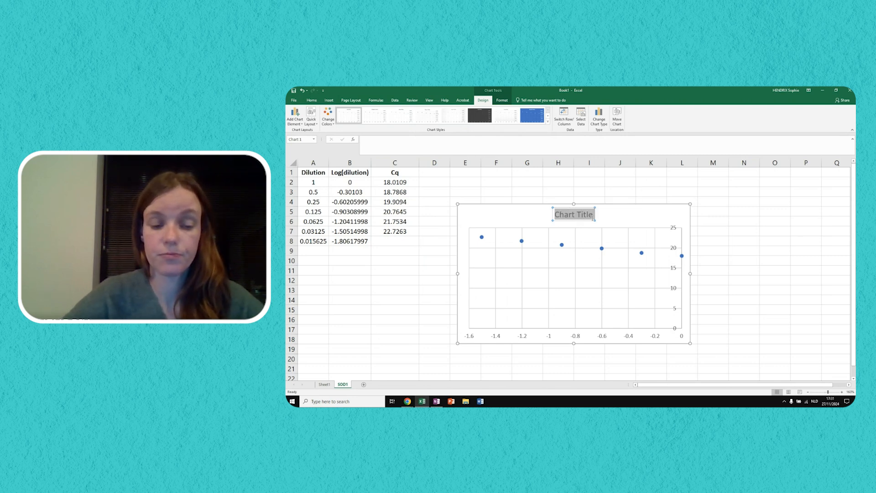
{"action": "type", "text": "SOD1"}
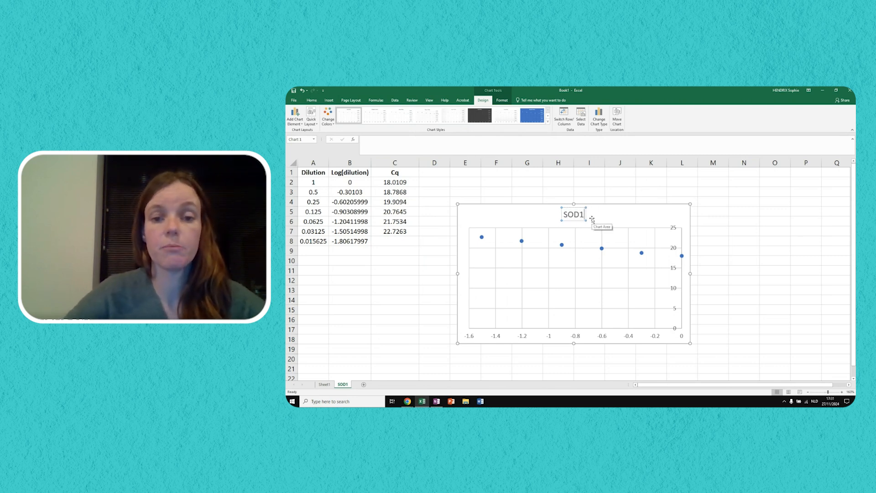
{"action": "left_click", "coordinate": [796, 221]}
- Remove the gridlines from the SOD1 chart and add axis titles
{"action": "left_click", "coordinate": [693, 218]}
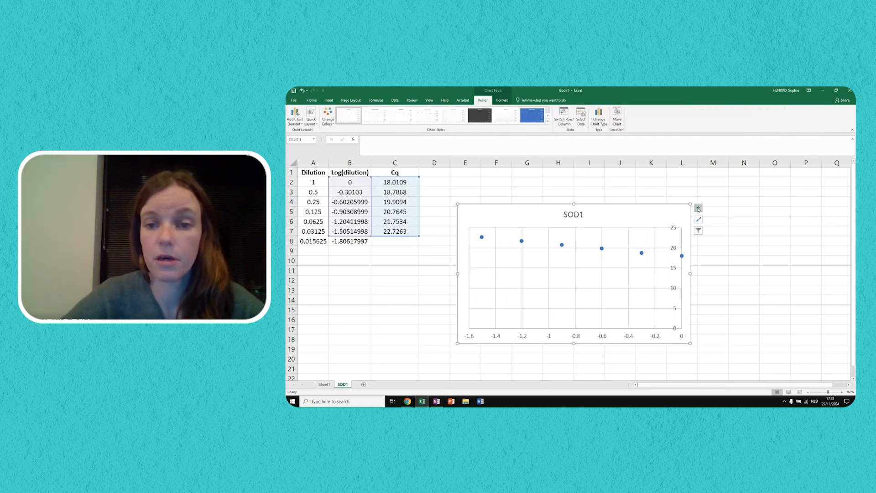
{"action": "left_click", "coordinate": [699, 208]}
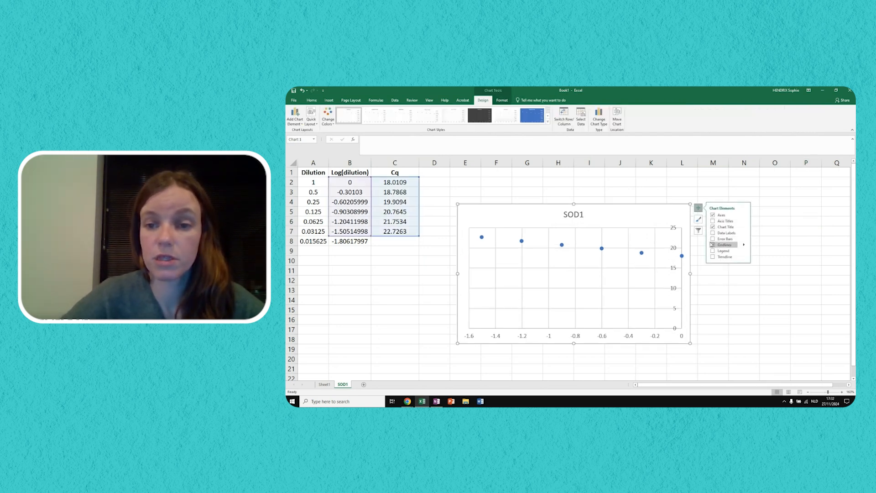
{"action": "left_click", "coordinate": [713, 245]}
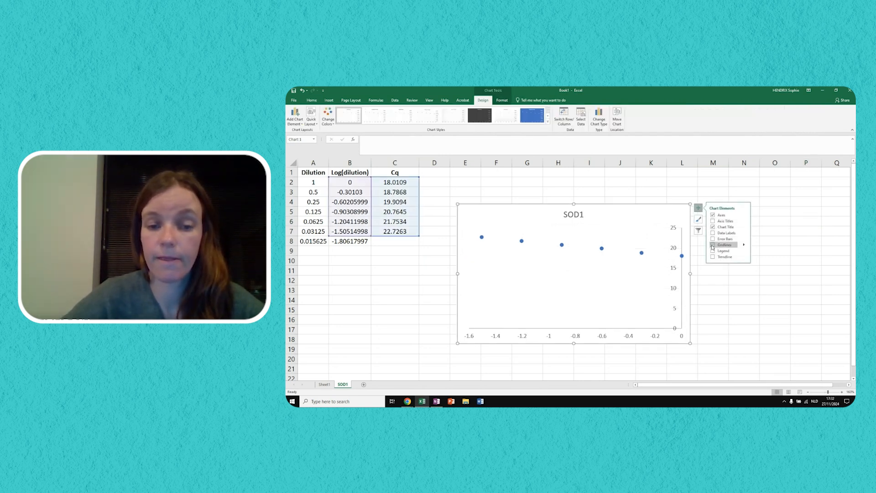
{"action": "left_click", "coordinate": [714, 221]}
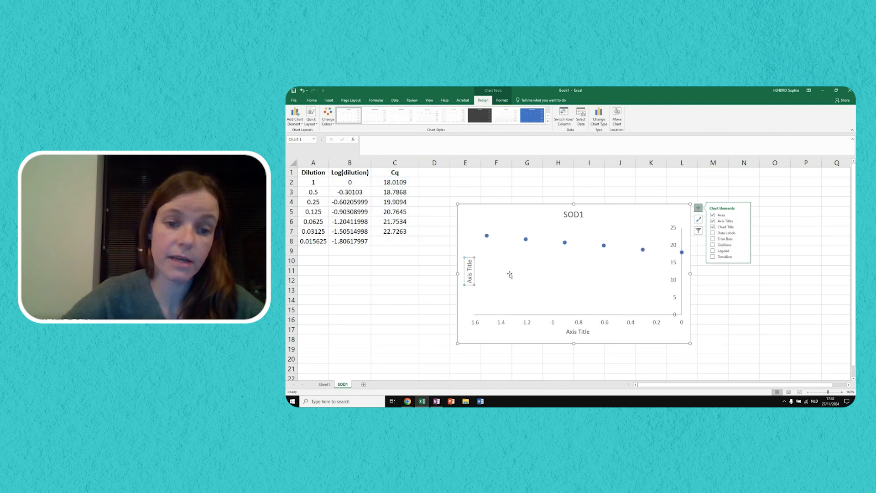
- Title the vertical axis "Cq" and the horizontal axis "Log(Dilution)"
{"action": "left_click", "coordinate": [470, 278]}
{"action": "triple_click", "coordinate": [470, 277]}
{"action": "type", "text": "Cq"}
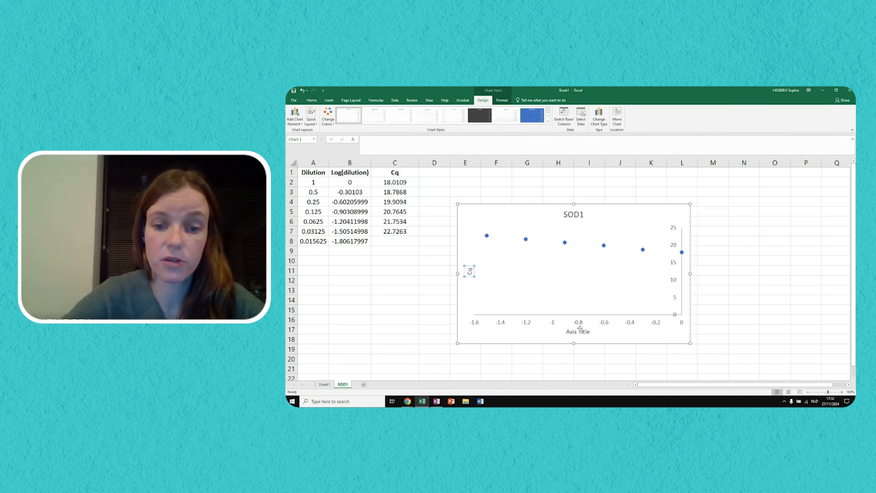
{"action": "left_click", "coordinate": [578, 330]}
{"action": "left_click_drag", "start_coordinate": [567, 332], "coordinate": [590, 333]}
{"action": "type", "text": "Log(D"}
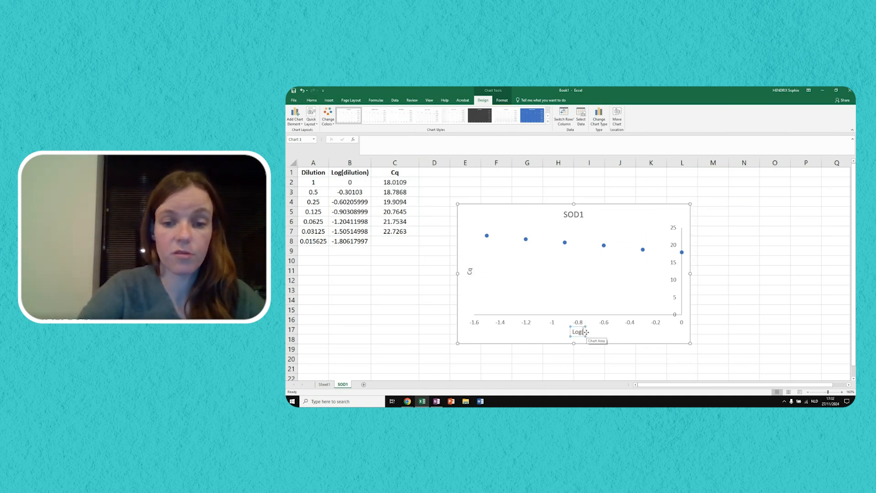
{"action": "type", "text": "ilution)"}
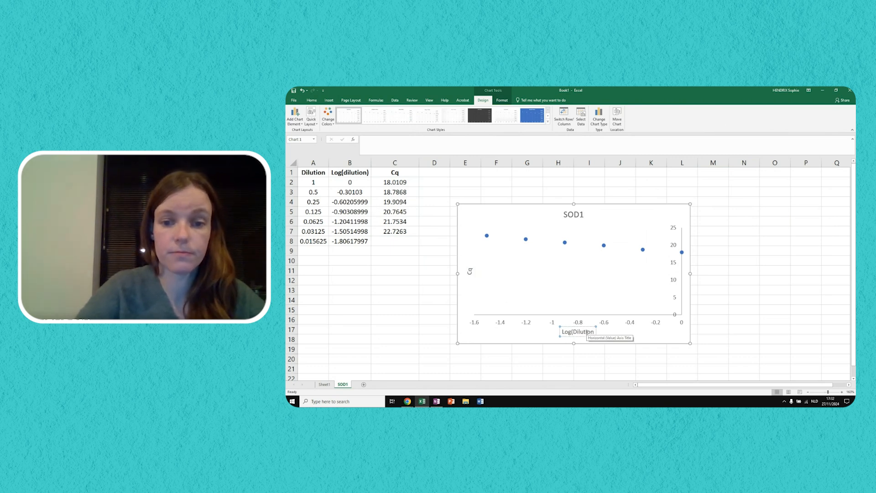
{"action": "left_click", "coordinate": [726, 292]}
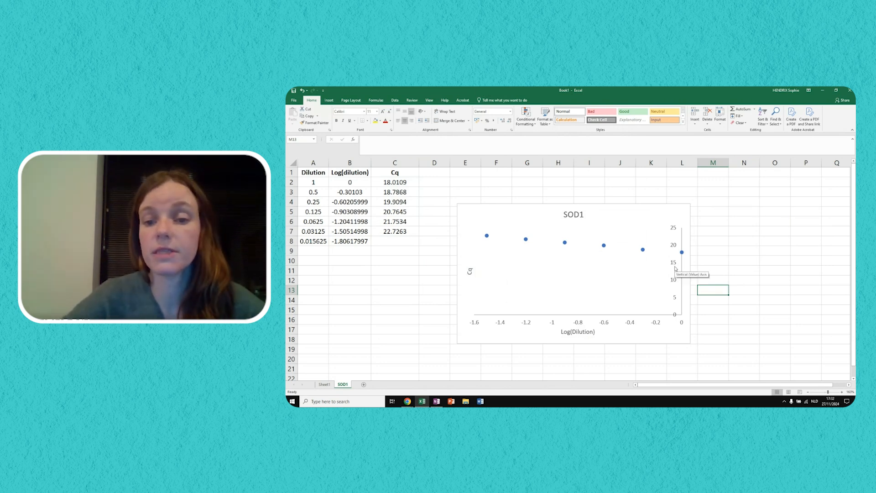
- Set the minimum bound of the chart's vertical axis to 15
{"action": "double_click", "coordinate": [675, 268]}
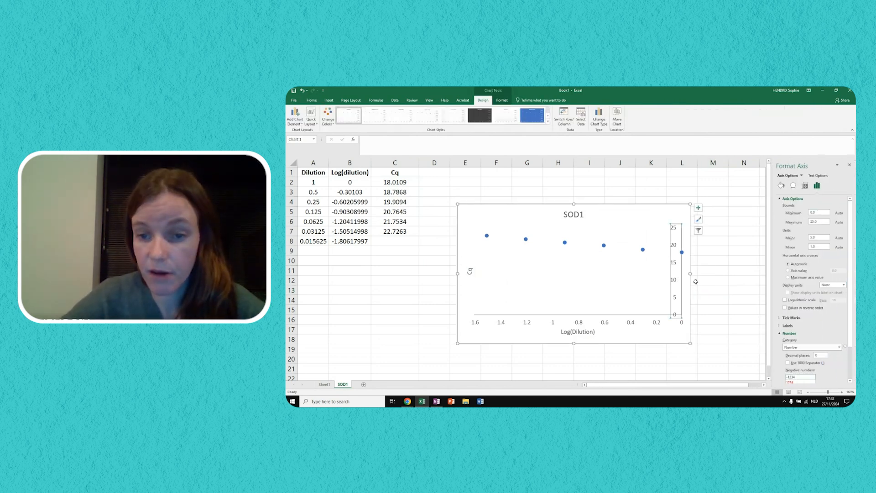
{"action": "left_click_drag", "start_coordinate": [820, 212], "coordinate": [791, 207]}
{"action": "type", "text": "15"}
{"action": "key", "text": "Return"}
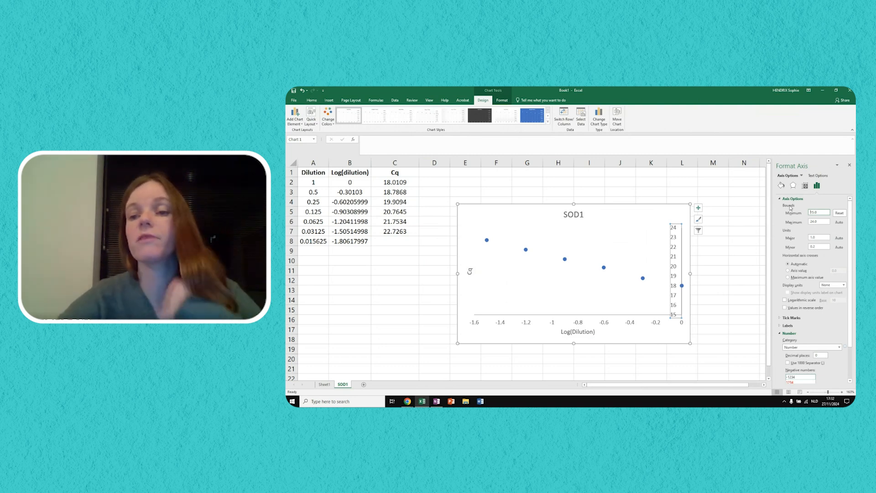
- Close the axis formatting options and move the SOD1 chart about one column farther from the data table
{"action": "left_click", "coordinate": [849, 166]}
{"action": "left_click", "coordinate": [717, 289]}
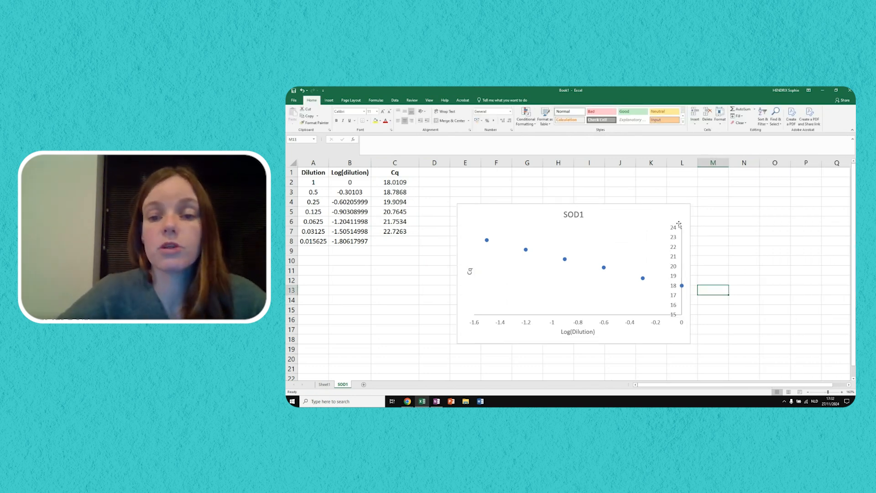
{"action": "left_click_drag", "start_coordinate": [669, 205], "coordinate": [707, 204]}
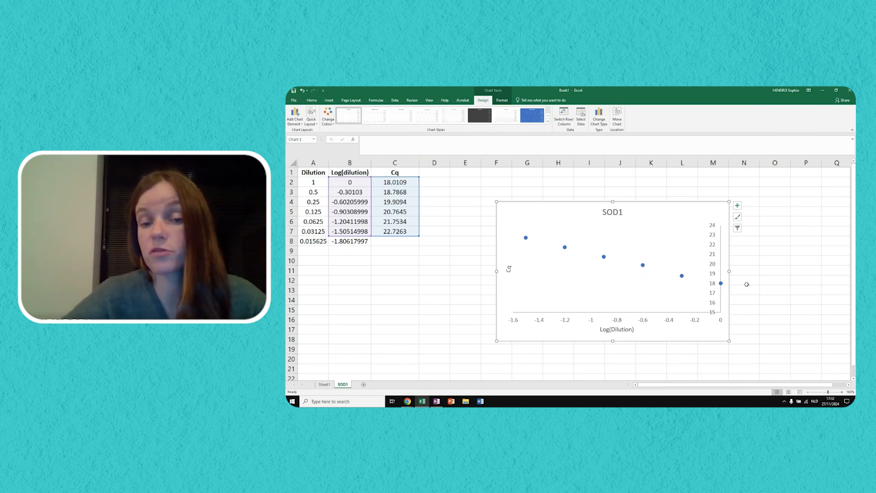
- Add a linear trendline to the SOD1 data series, displaying its equation and R-squared value on the chart
{"action": "left_click", "coordinate": [682, 277]}
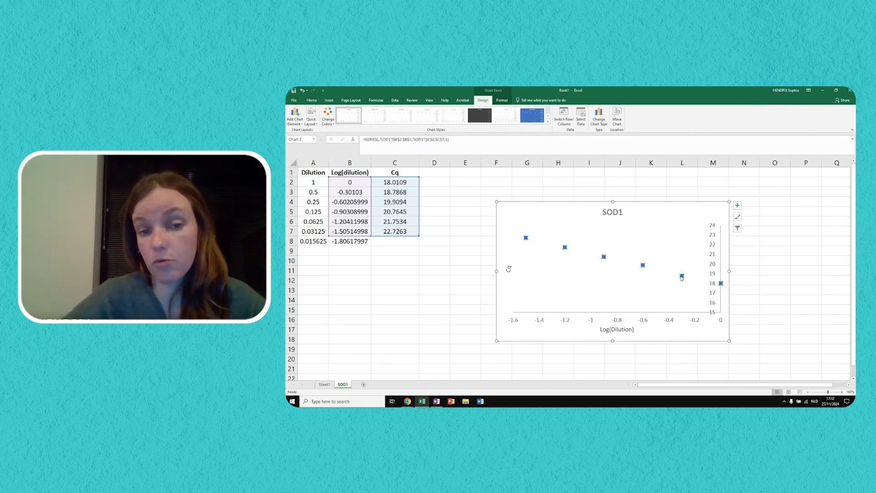
{"action": "left_click", "coordinate": [737, 206]}
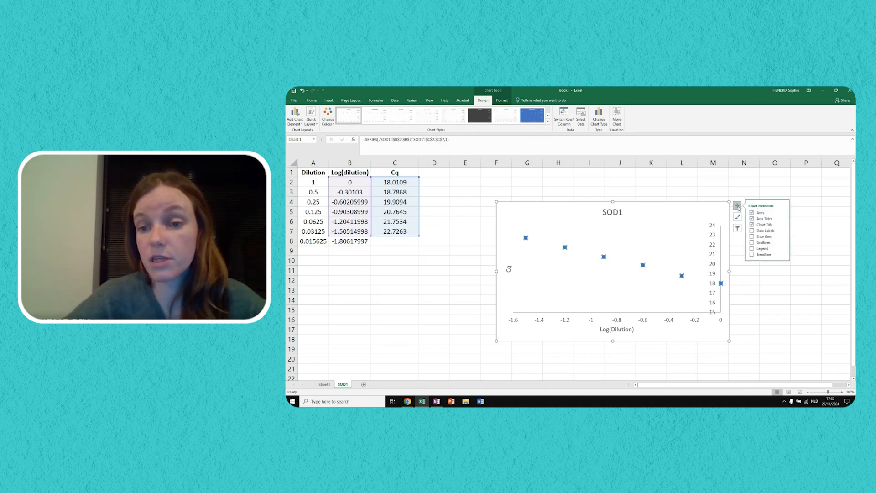
{"action": "left_click", "coordinate": [783, 255]}
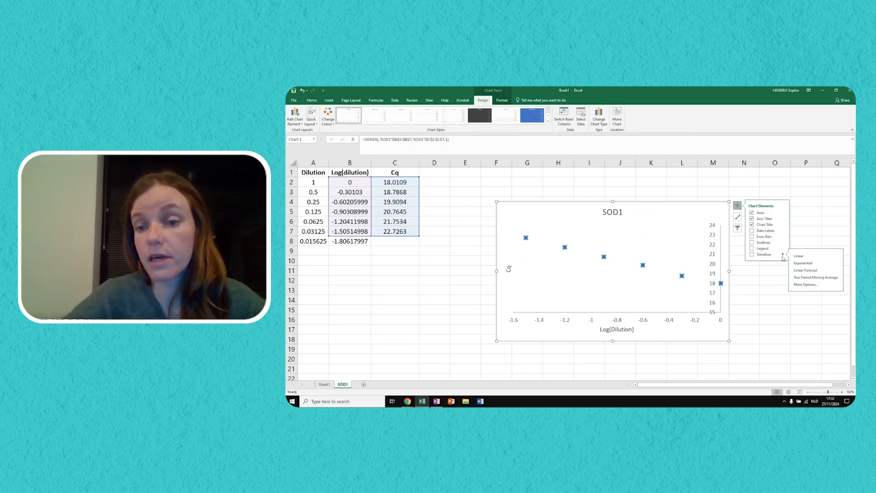
{"action": "left_click", "coordinate": [804, 285]}
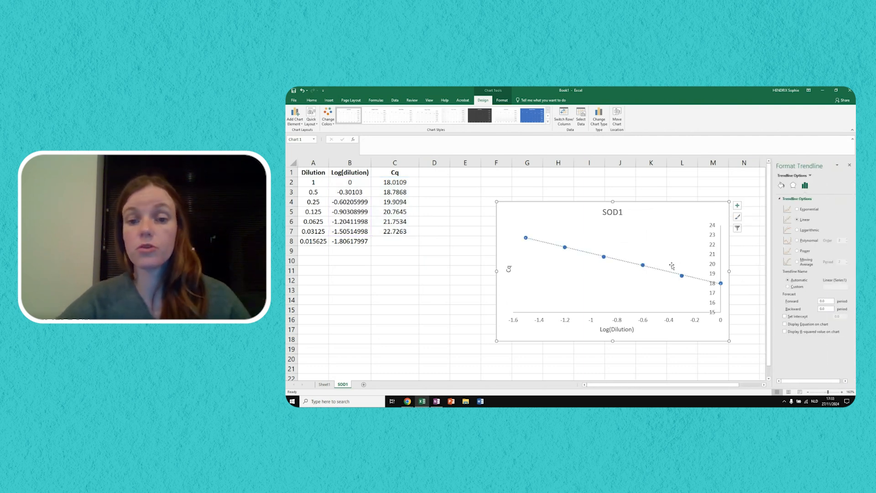
{"action": "left_click", "coordinate": [785, 325]}
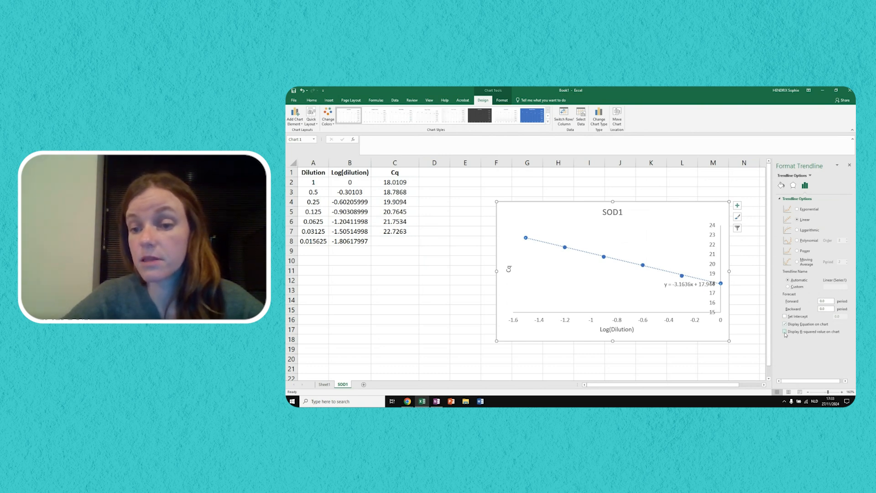
{"action": "left_click", "coordinate": [785, 332]}
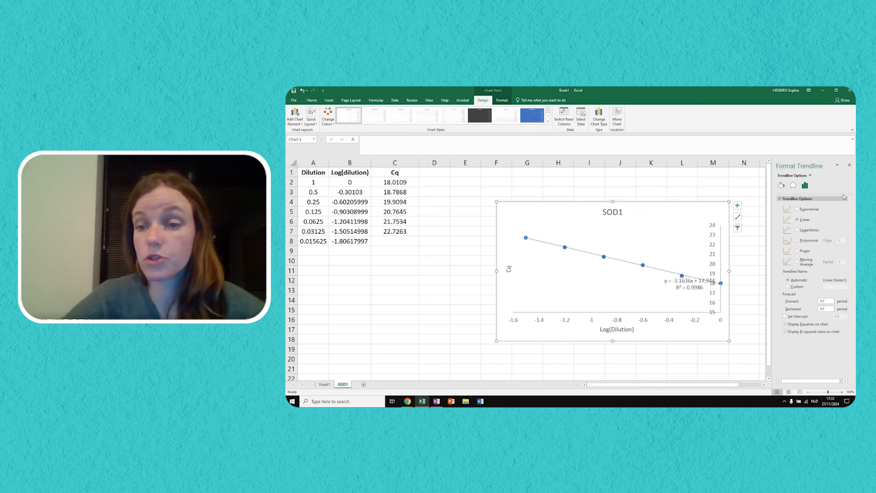
{"action": "left_click", "coordinate": [850, 165]}
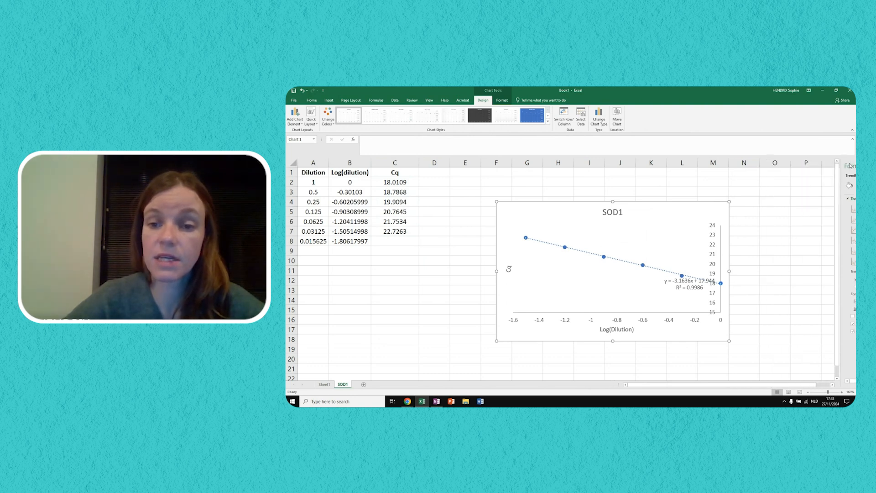
- Move the trendline equation and R² label above the trendline, clear of the vertical axis
{"action": "left_click", "coordinate": [682, 283]}
{"action": "left_click_drag", "start_coordinate": [683, 282], "coordinate": [628, 235]}
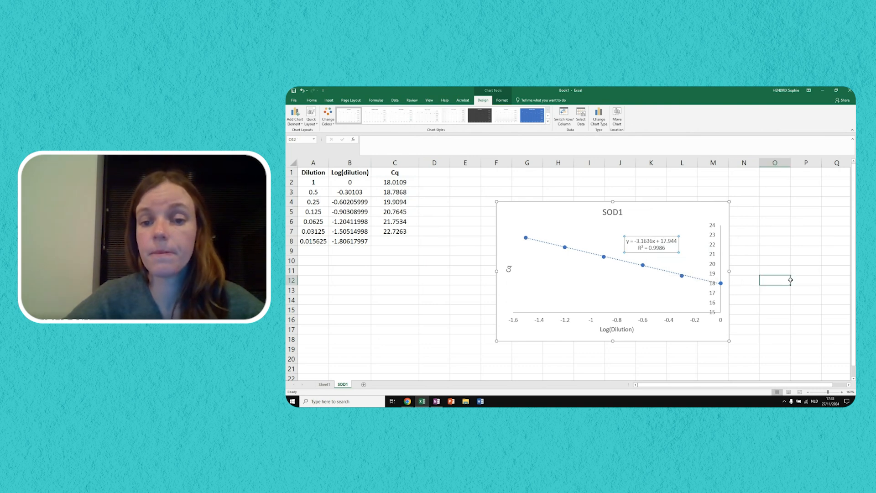
{"action": "left_click", "coordinate": [790, 281]}
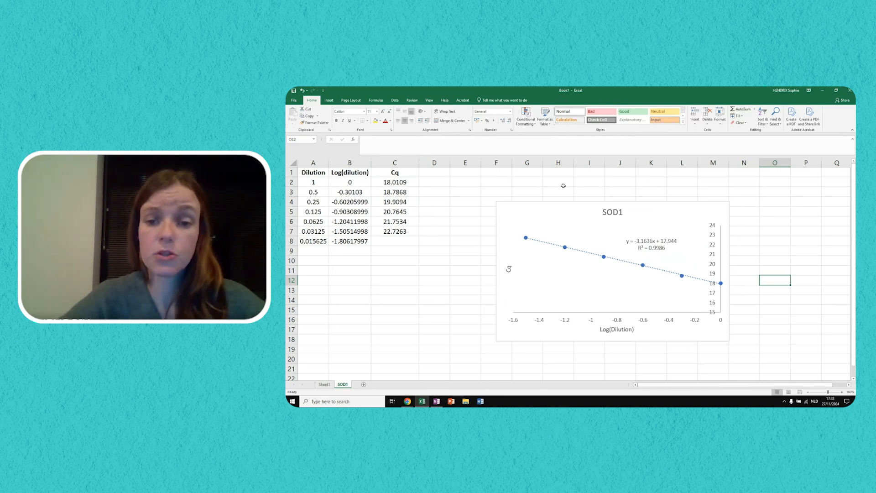
- Shift the SOD1 chart farther from the table and enter the header "Slope" in cell D1
{"action": "left_click_drag", "start_coordinate": [673, 202], "coordinate": [707, 200]}
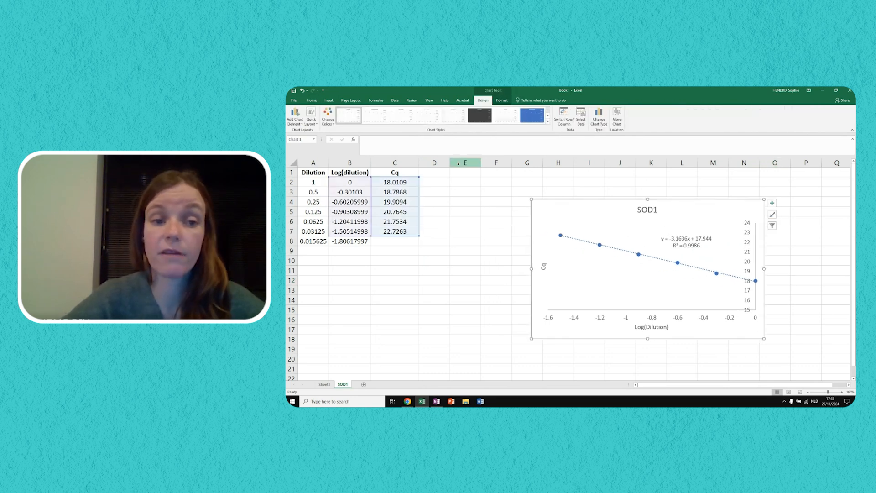
{"action": "left_click", "coordinate": [441, 173]}
{"action": "type", "text": "Slope"}
{"action": "key", "text": "Return"}
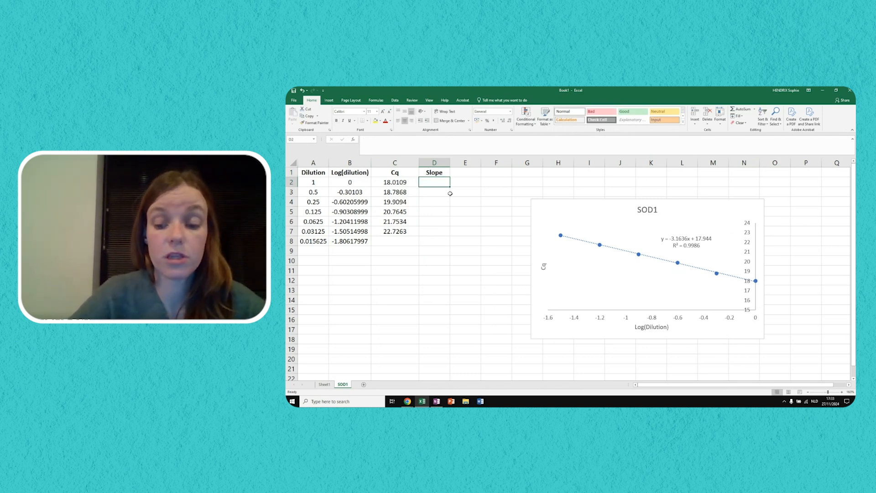
- Calculate the standard curve's slope in D2 with =SLOPE(C2:C7,B2:B7)
{"action": "type", "text": "="}
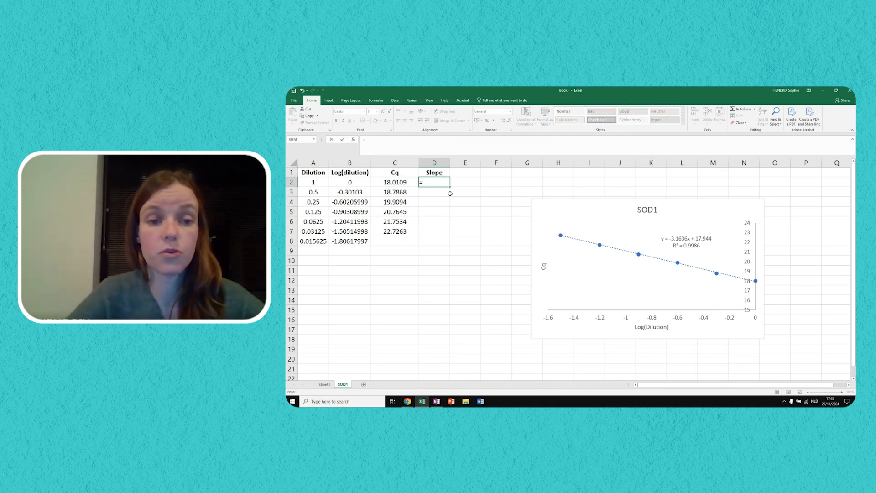
{"action": "type", "text": "slope"}
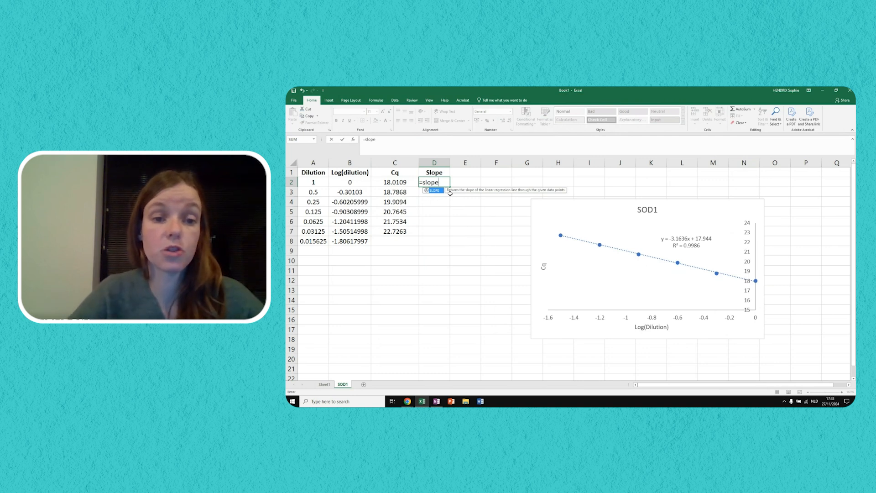
{"action": "type", "text": "("}
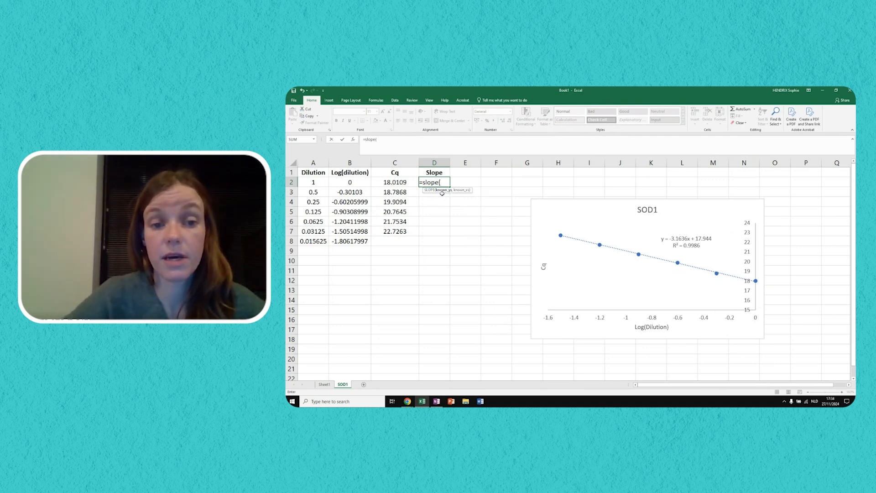
{"action": "left_click_drag", "start_coordinate": [400, 181], "coordinate": [401, 228]}
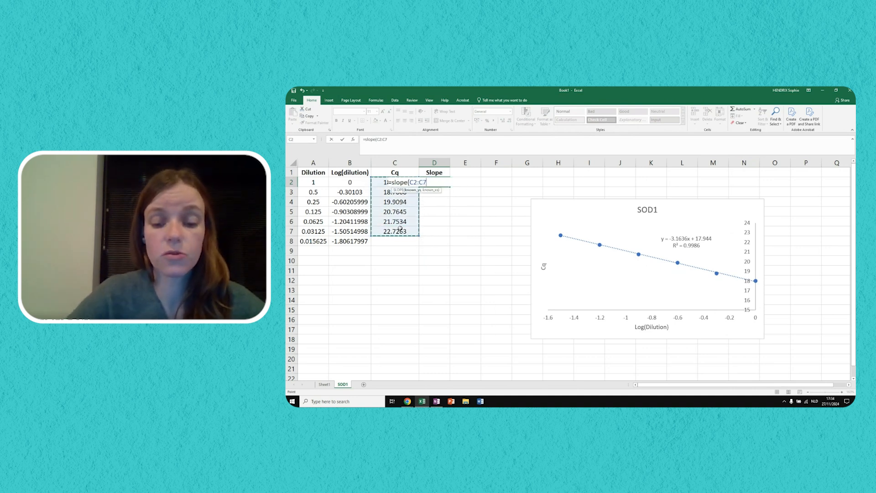
{"action": "type", "text": ","}
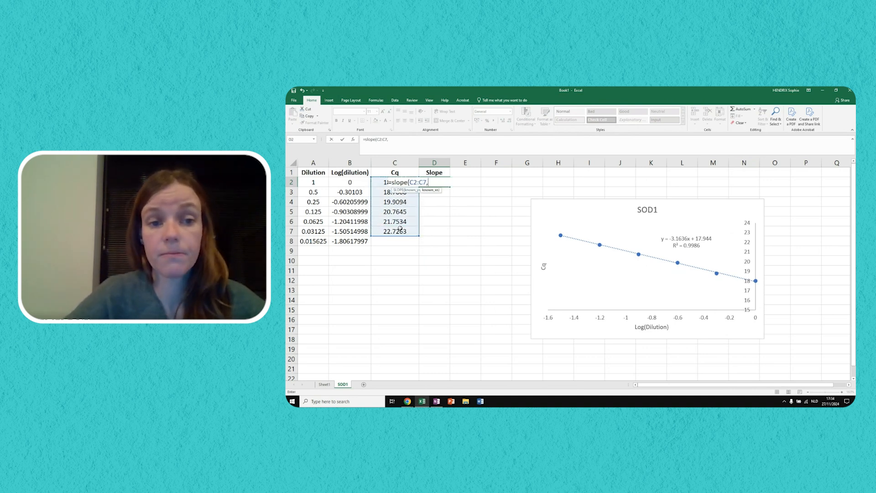
{"action": "left_click_drag", "start_coordinate": [352, 182], "coordinate": [359, 229]}
{"action": "key", "text": "Return"}
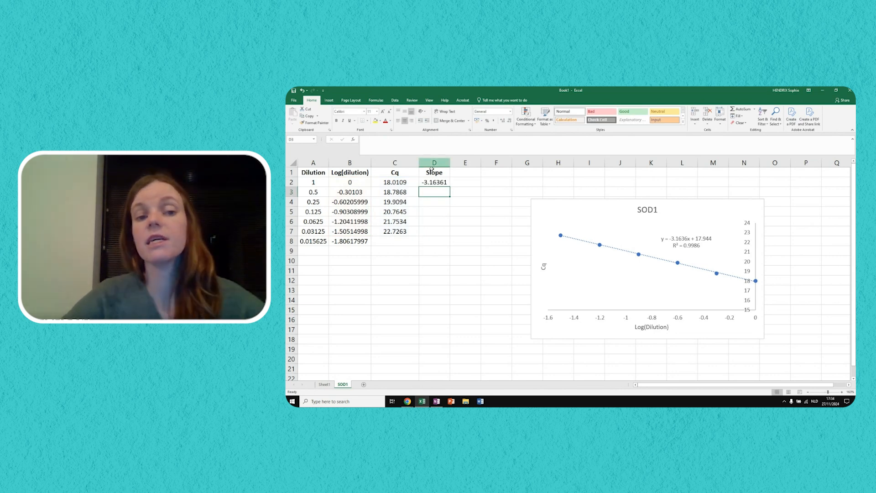
- Enter the header "Efficiency" in cell E1
{"action": "left_click", "coordinate": [461, 173]}
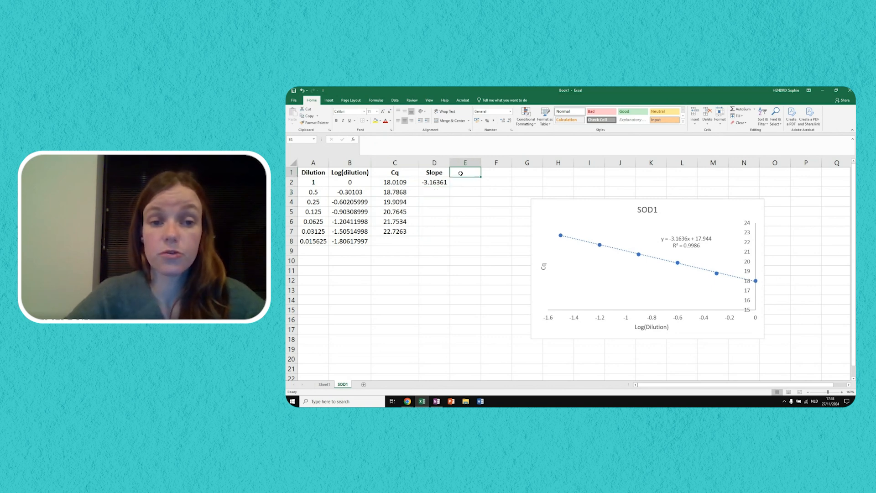
{"action": "type", "text": "E"}
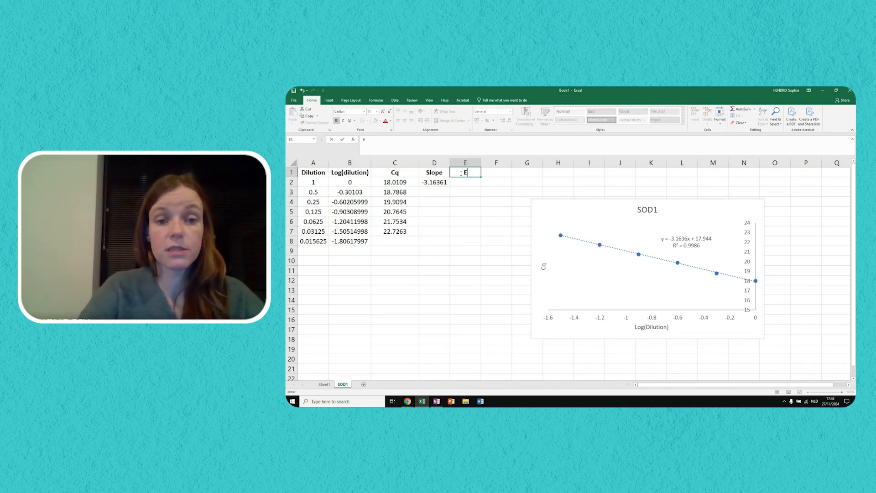
{"action": "type", "text": "fficiency"}
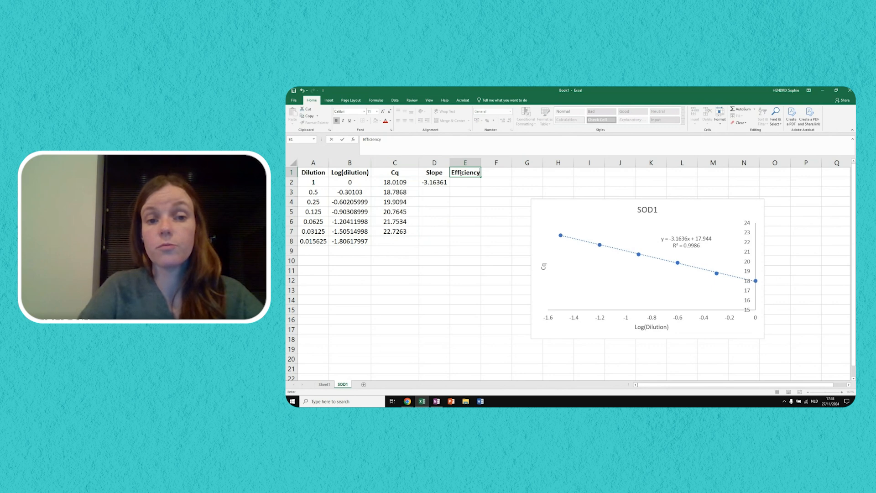
{"action": "key", "text": "Return"}
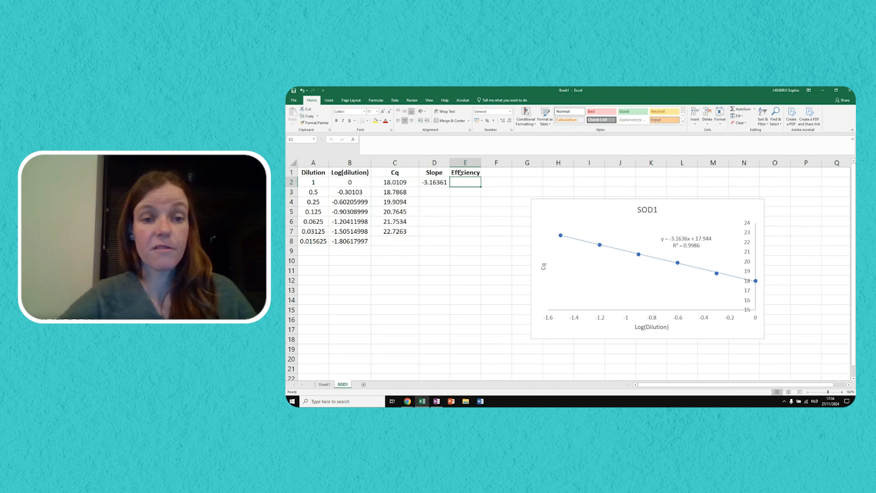
- Calculate the amplification efficiency in E2 with the formula =10^(-1/D2)-1
{"action": "type", "text": "=10^(-1"}
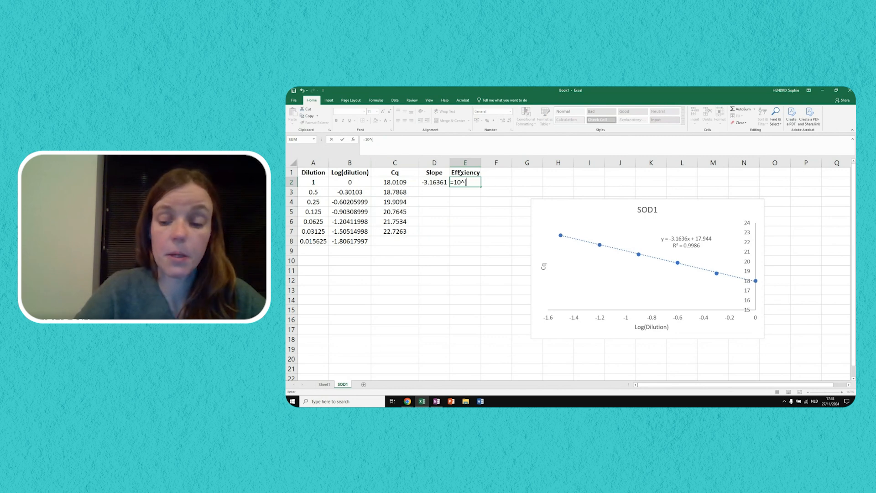
{"action": "type", "text": "/"}
{"action": "left_click", "coordinate": [436, 183]}
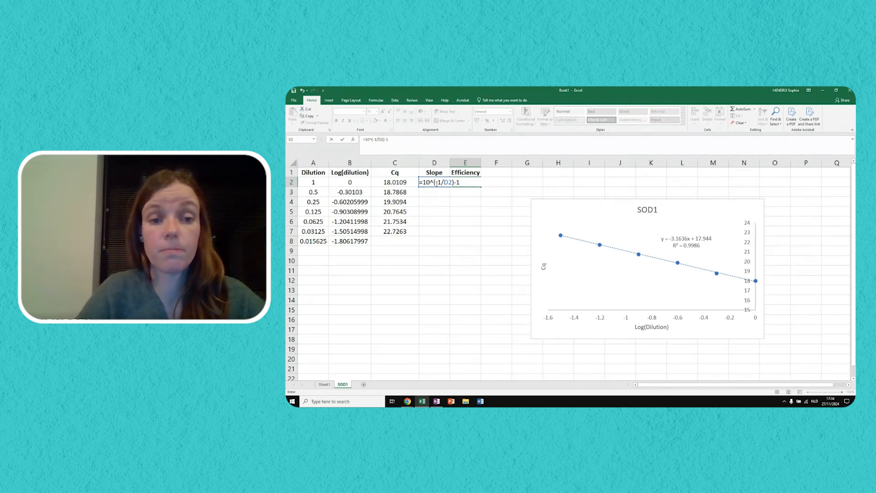
{"action": "key", "text": "Return"}
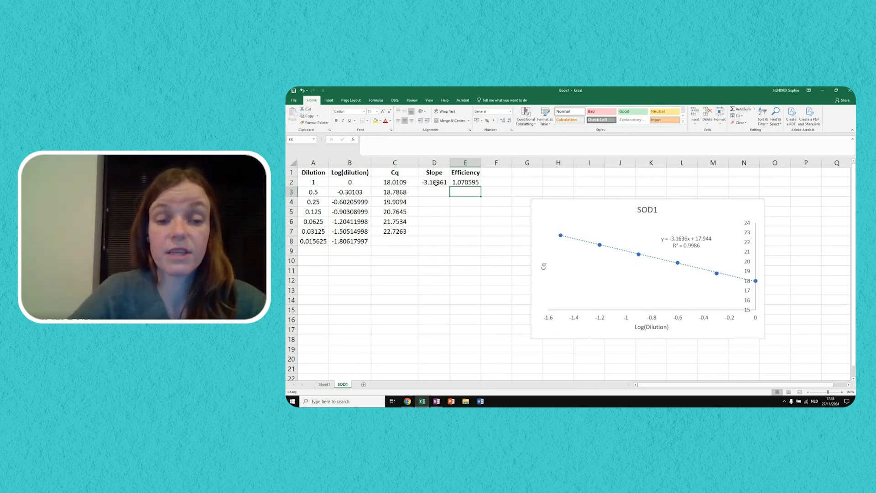
- Convert the efficiency to a percentage in E3 with the formula =E2*100
{"action": "type", "text": "="}
{"action": "left_click", "coordinate": [470, 181]}
{"action": "type", "text": "*100"}
{"action": "key", "text": "Return"}
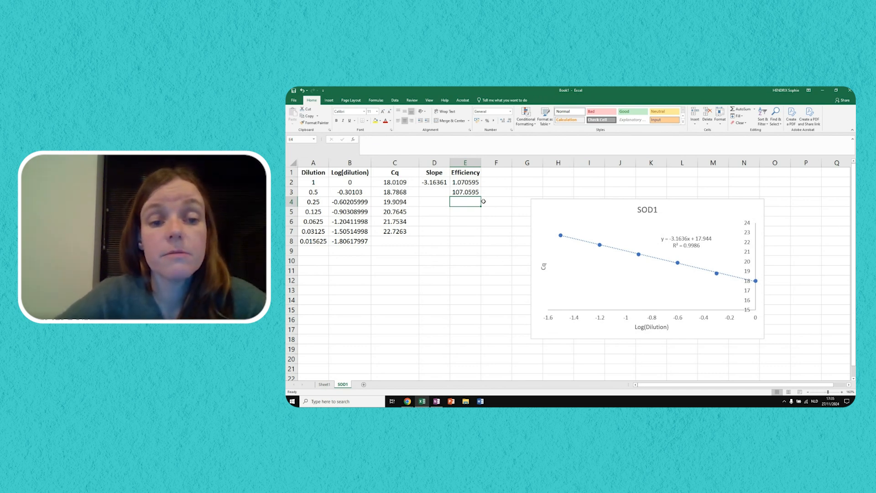
- Remove the trailing -1 from the efficiency formula in E2, leaving =10^(-1/D2)
{"action": "left_click", "coordinate": [466, 182]}
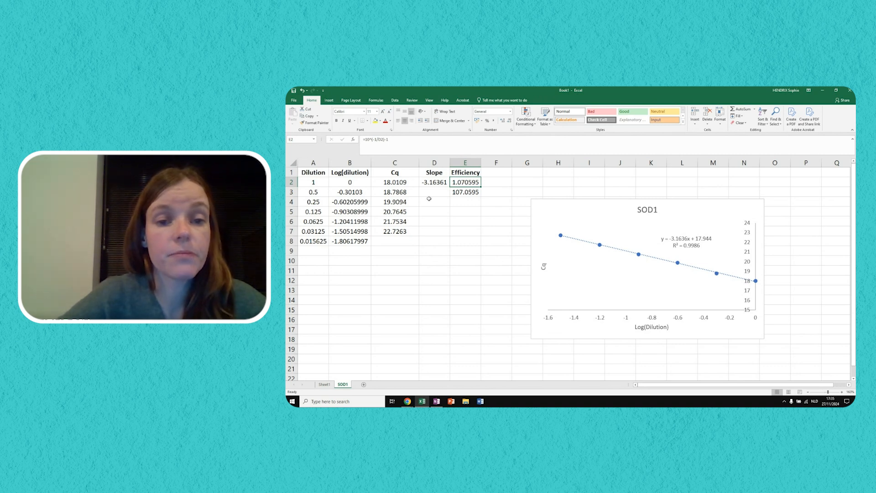
{"action": "left_click", "coordinate": [408, 138]}
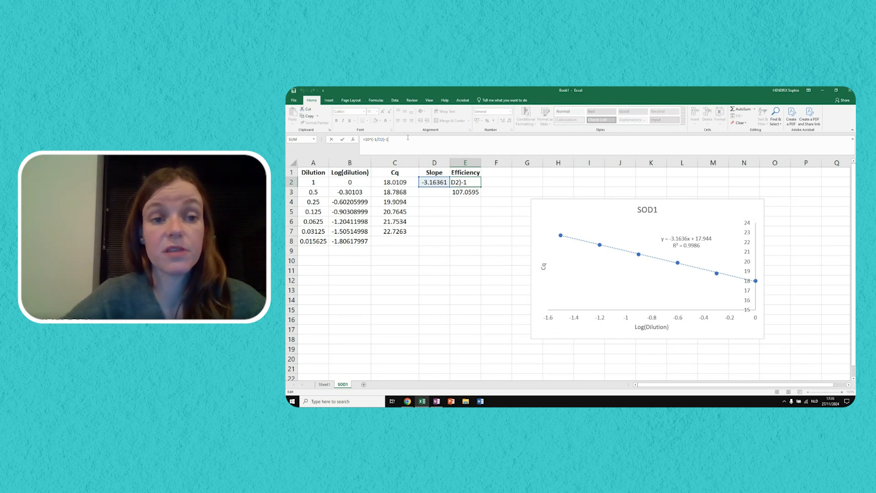
{"action": "key", "text": "BackSpace"}
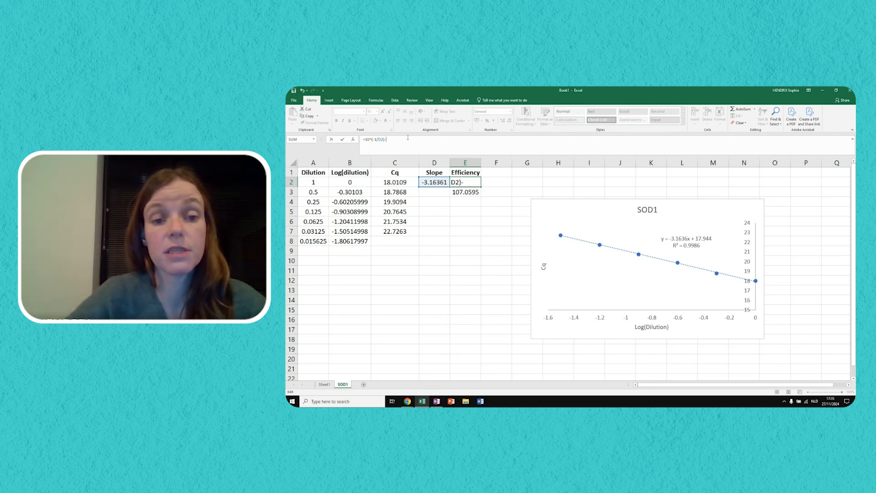
{"action": "key", "text": "Return"}
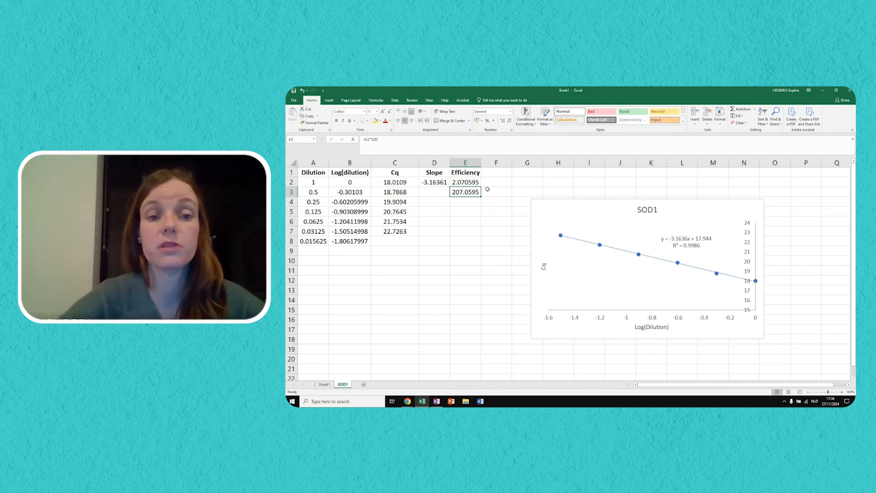
- Restore the trailing -1 in E2 so the efficiency formula reads =10^(-1/D2)-1
{"action": "left_click", "coordinate": [467, 180]}
{"action": "left_click", "coordinate": [427, 141]}
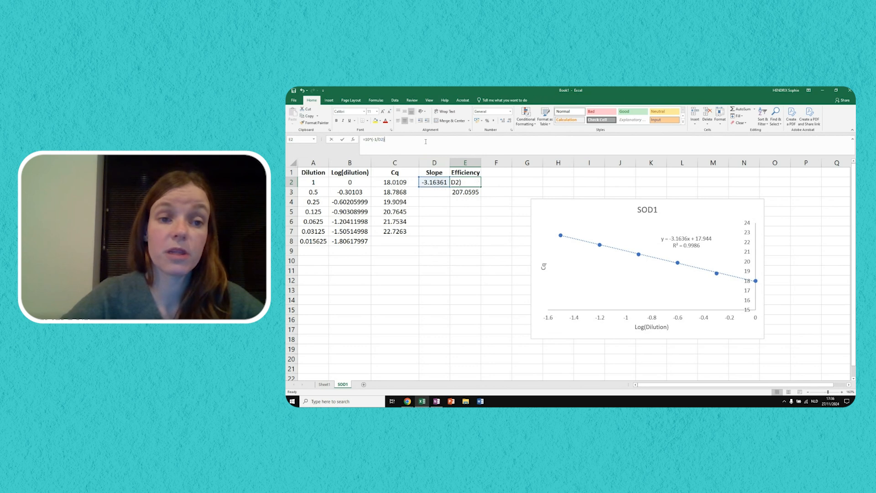
{"action": "type", "text": "-1"}
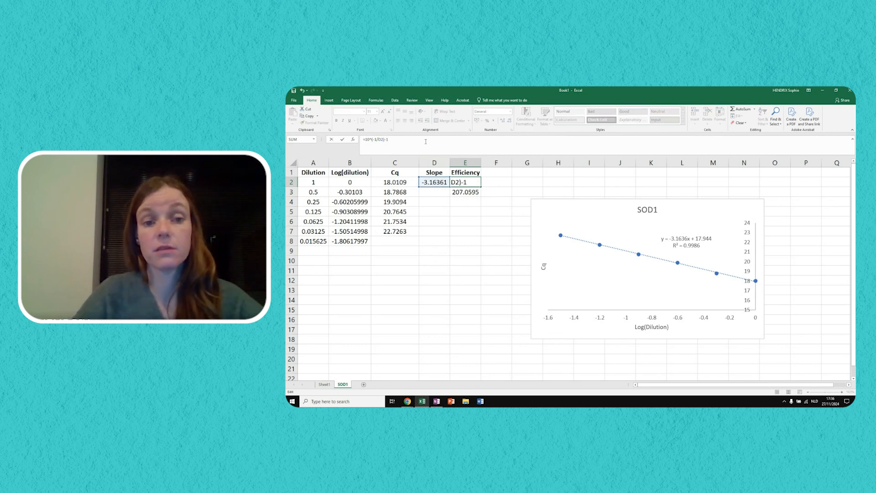
{"action": "key", "text": "Return"}
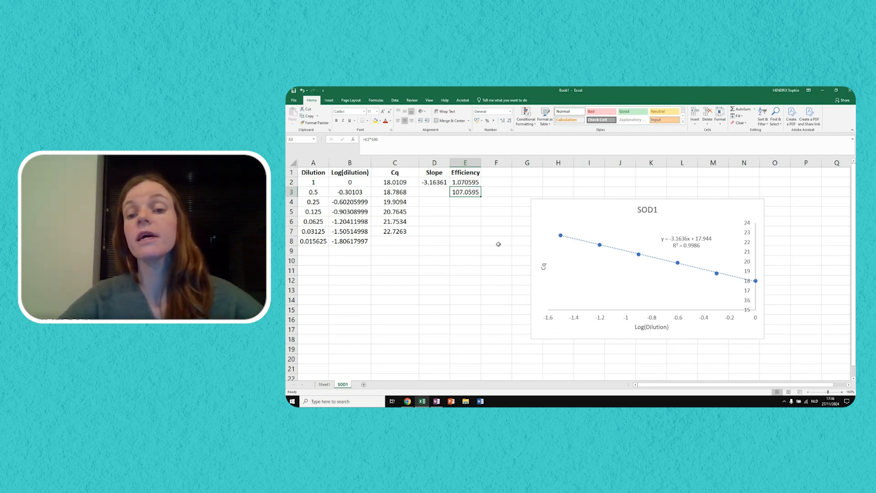
- Select the trendline equation and R² label on the SOD1 chart to check the fit
{"action": "left_click", "coordinate": [679, 245]}
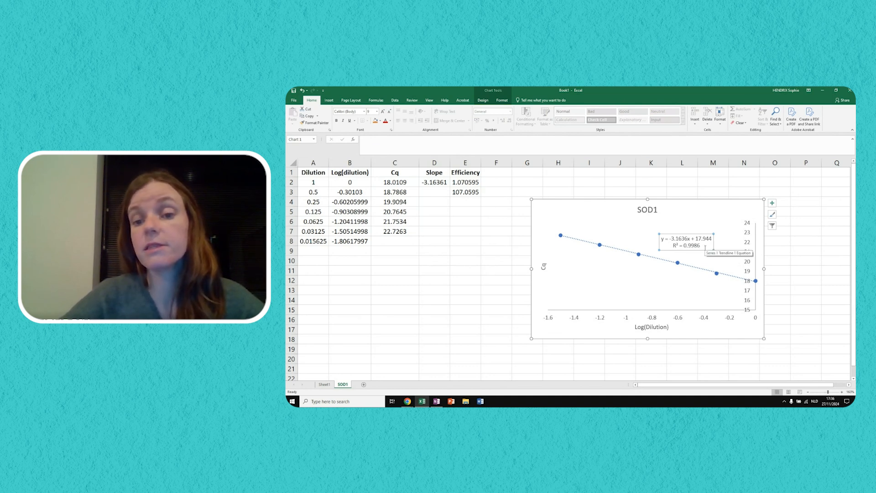
- Create a copy of the SOD1 sheet in the same workbook, placed before the original SOD1 sheet
{"action": "left_click", "coordinate": [829, 278]}
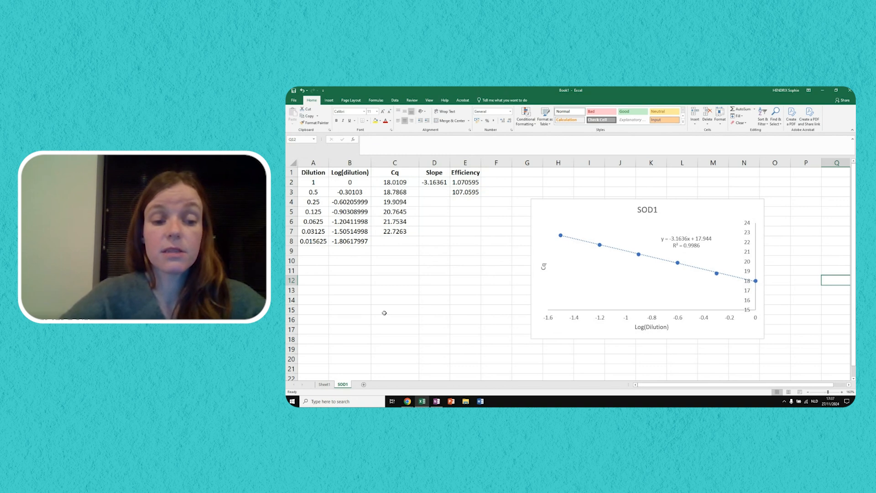
{"action": "right_click", "coordinate": [342, 385]}
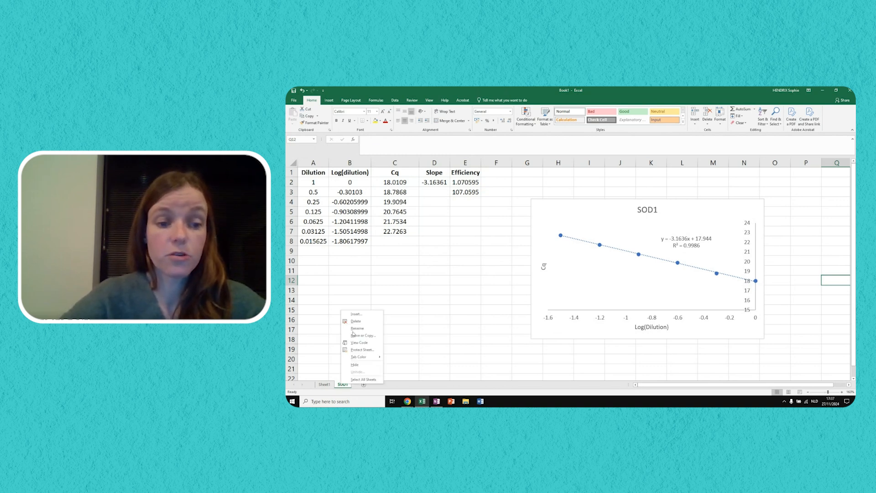
{"action": "left_click", "coordinate": [370, 337]}
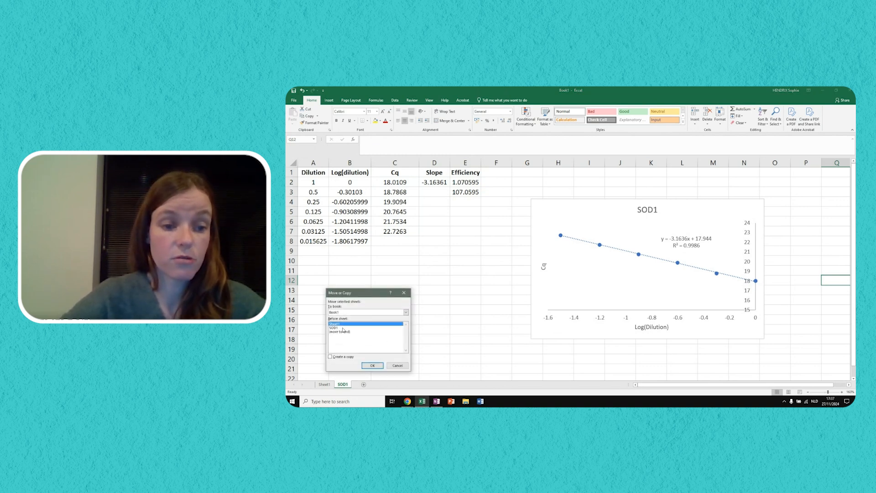
{"action": "left_click", "coordinate": [337, 356]}
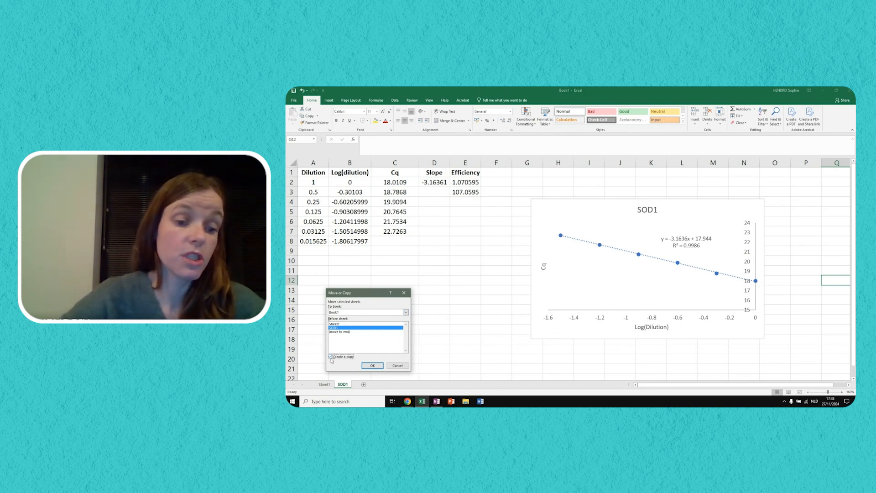
{"action": "left_click", "coordinate": [373, 365]}
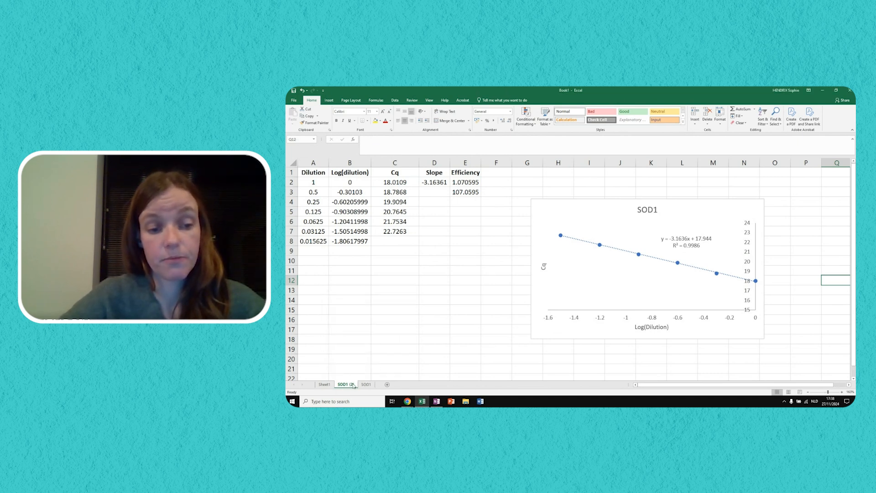
- Rename the copied SOD1 sheet as p53
{"action": "double_click", "coordinate": [345, 384]}
{"action": "type", "text": "p"}
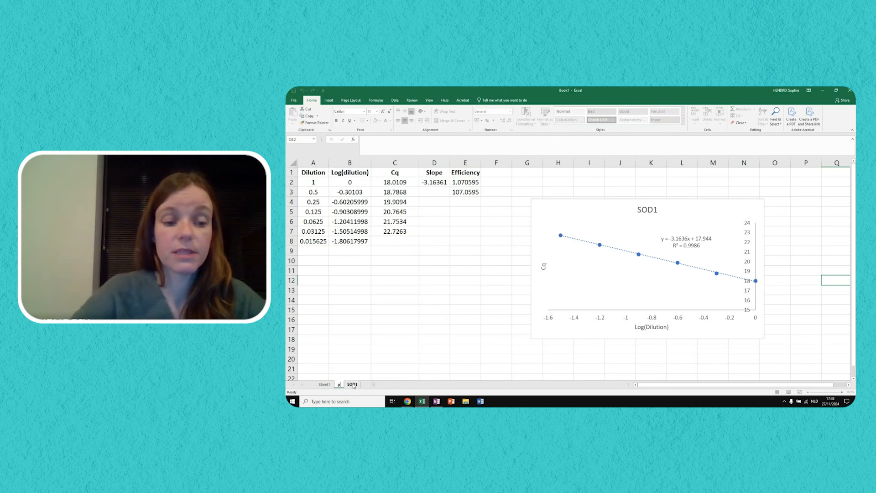
{"action": "type", "text": "53"}
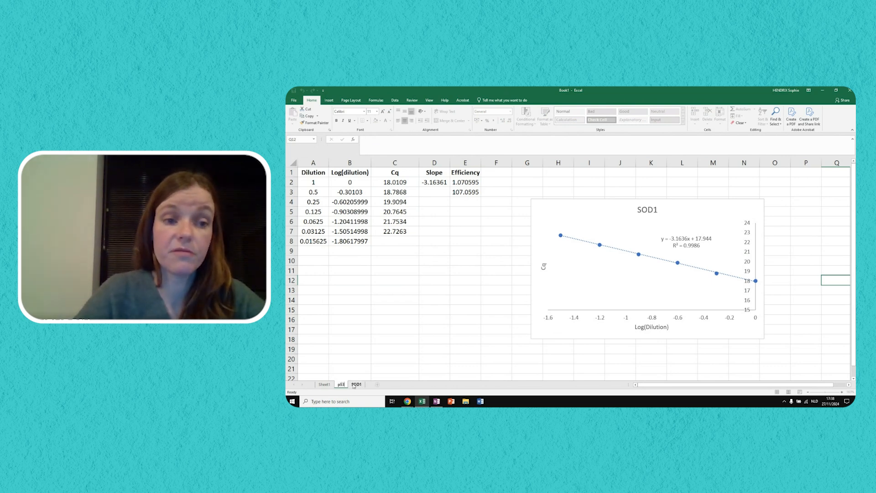
{"action": "key", "text": "Return"}
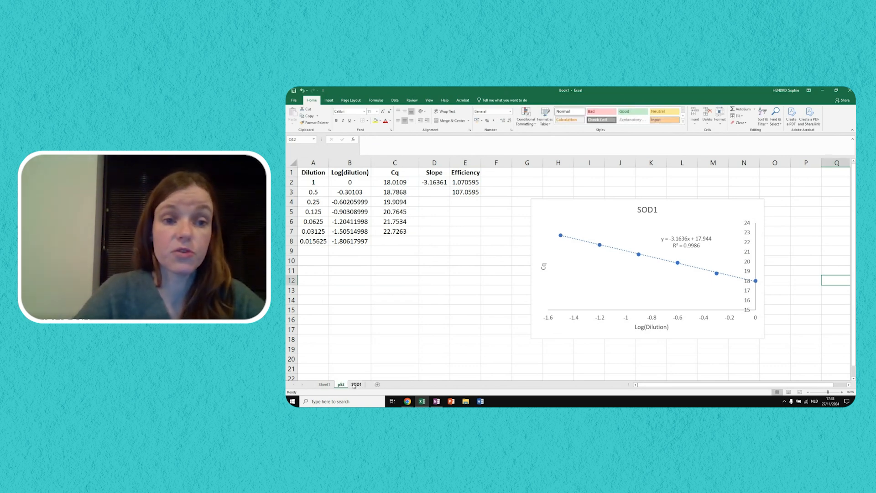
- Change the chart title on the p53 sheet to p53
{"action": "left_click", "coordinate": [648, 211]}
{"action": "double_click", "coordinate": [640, 209]}
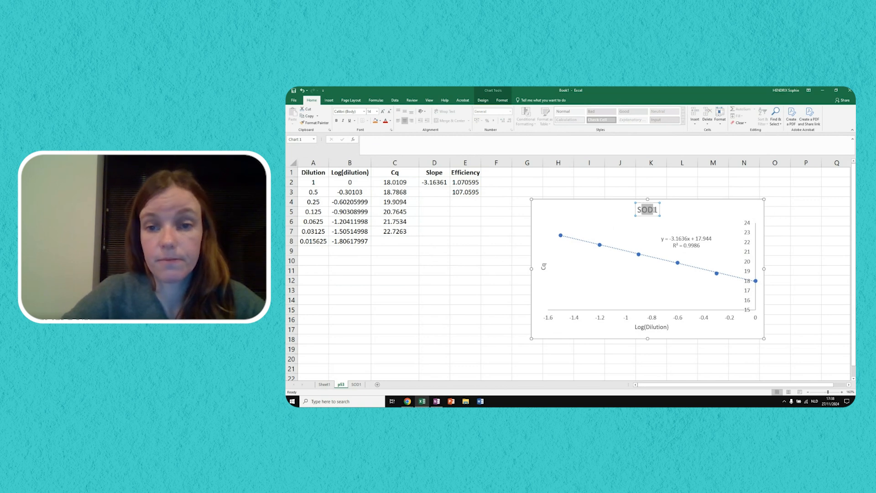
{"action": "type", "text": "p53"}
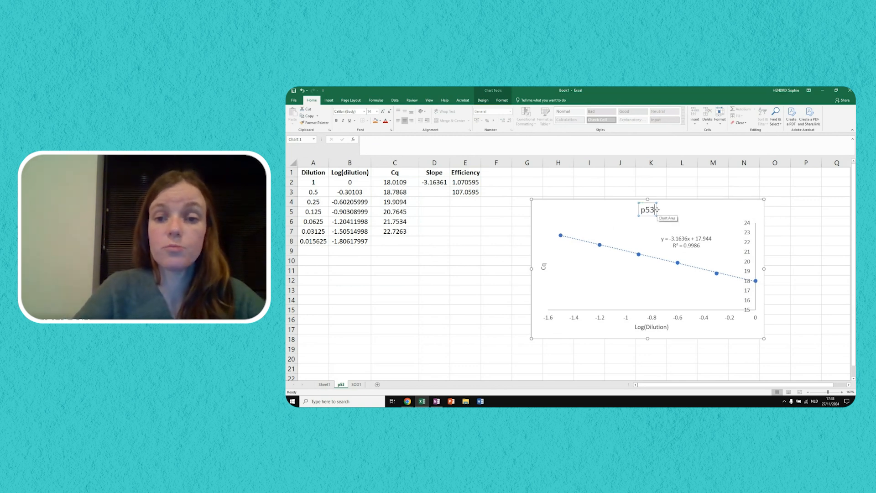
{"action": "left_click", "coordinate": [491, 222]}
- Clear the Cq values on the p53 sheet and paste the p53 Cq values from Sheet1 B3:B9 starting at C2
{"action": "left_click_drag", "start_coordinate": [401, 184], "coordinate": [395, 232]}
{"action": "key", "text": "Delete"}
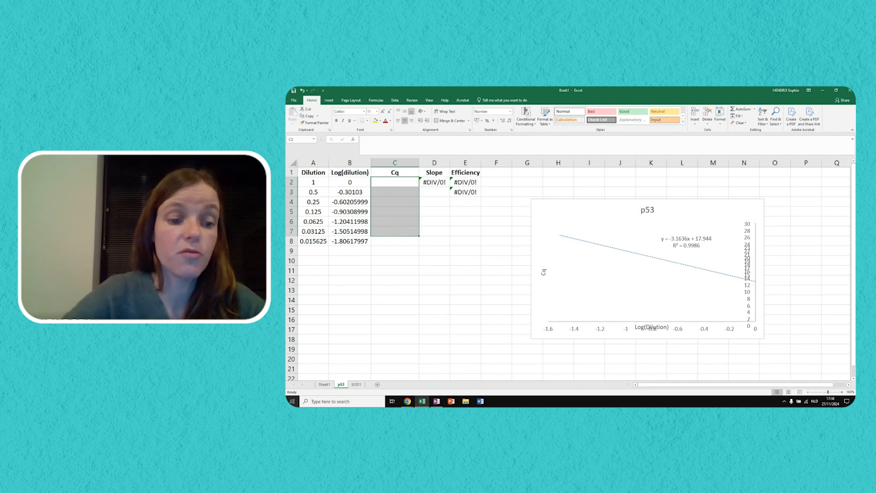
{"action": "left_click", "coordinate": [324, 384]}
{"action": "left_click_drag", "start_coordinate": [359, 189], "coordinate": [362, 242]}
{"action": "key", "text": "ctrl+c"}
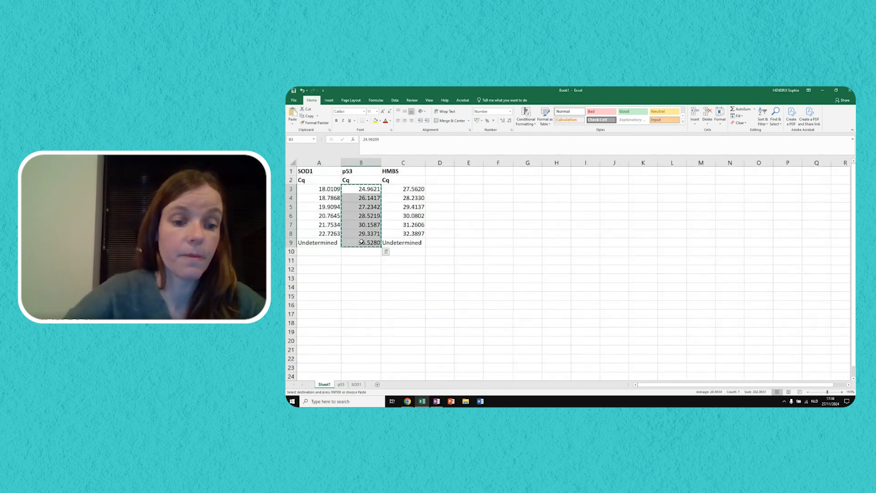
{"action": "left_click", "coordinate": [341, 384]}
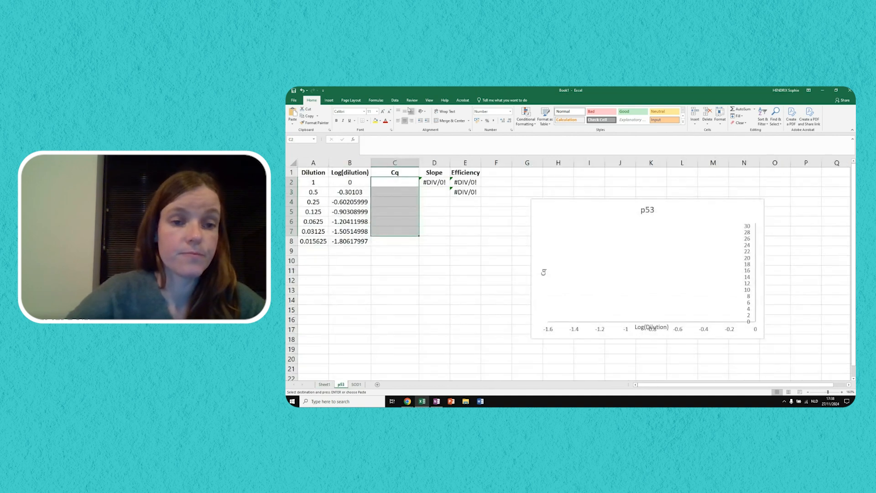
{"action": "left_click", "coordinate": [388, 186]}
{"action": "key", "text": "ctrl+v"}
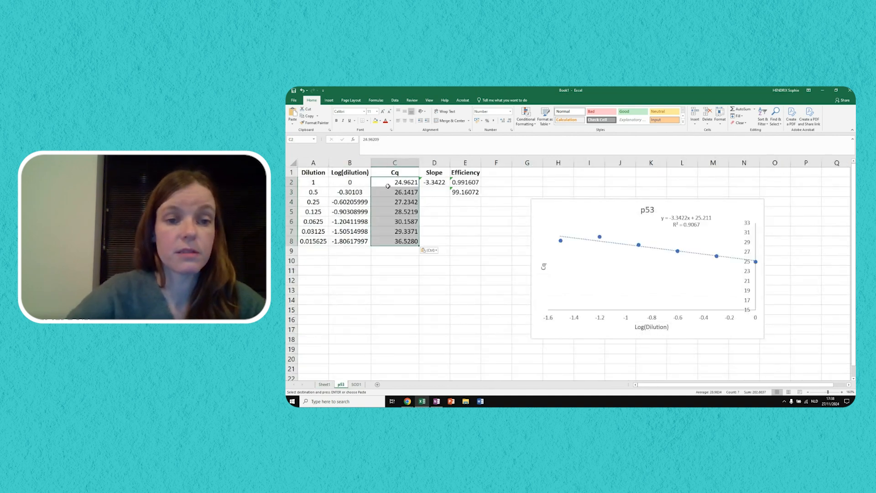
- Extend the p53 chart's data series to row 8, covering B2:B8 and C2:C8
{"action": "left_click", "coordinate": [599, 237]}
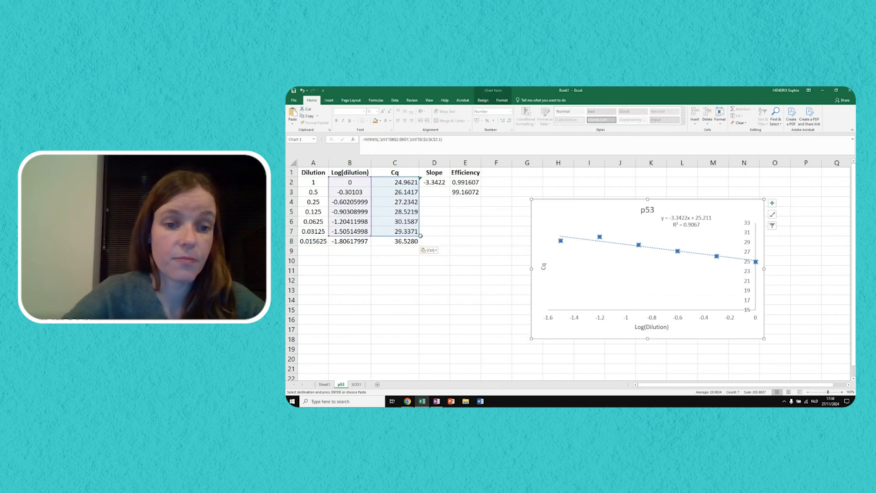
{"action": "left_click_drag", "start_coordinate": [418, 235], "coordinate": [419, 245]}
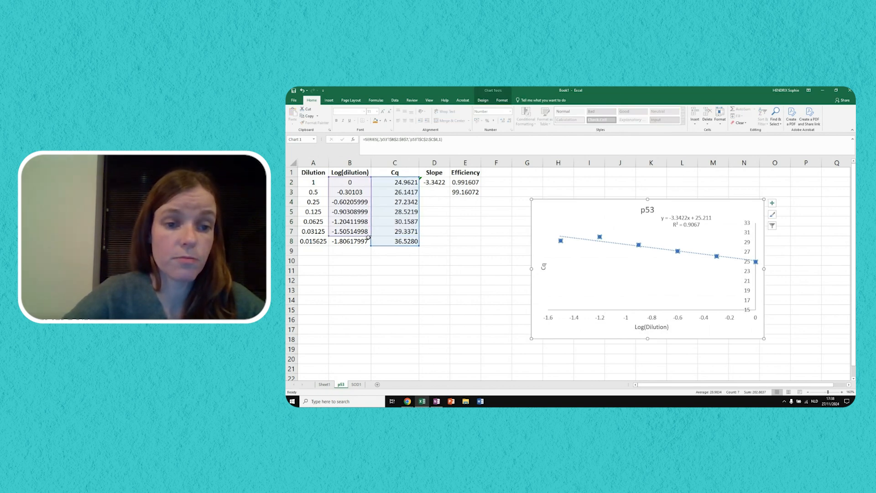
{"action": "left_click_drag", "start_coordinate": [371, 240], "coordinate": [371, 244]}
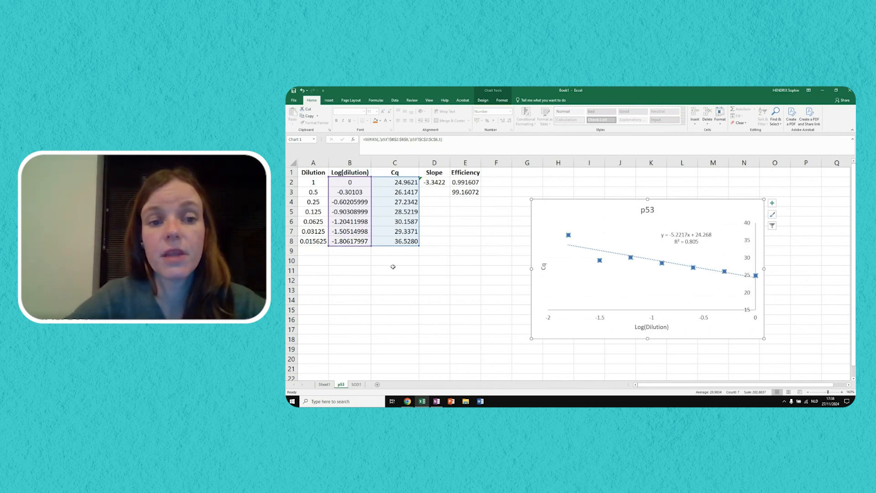
- Extend the slope formula in D2 to include row 8, using C2:C8 and B2:B8
{"action": "left_click", "coordinate": [428, 183]}
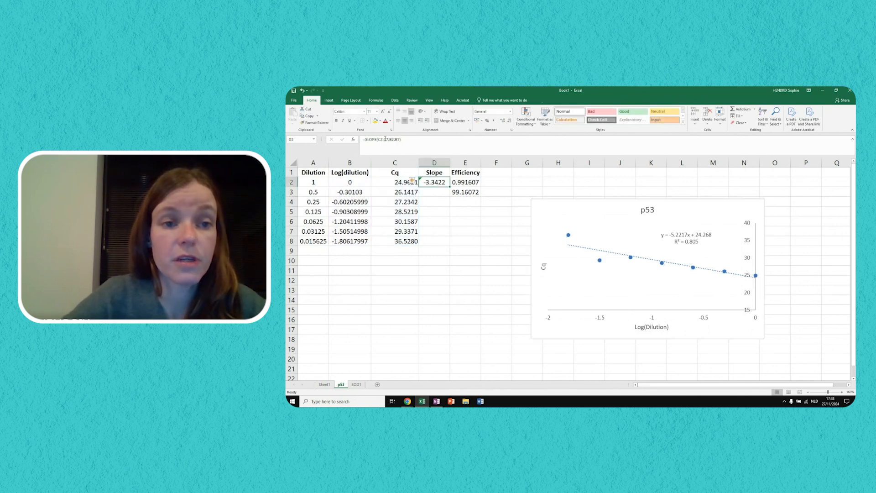
{"action": "double_click", "coordinate": [435, 182]}
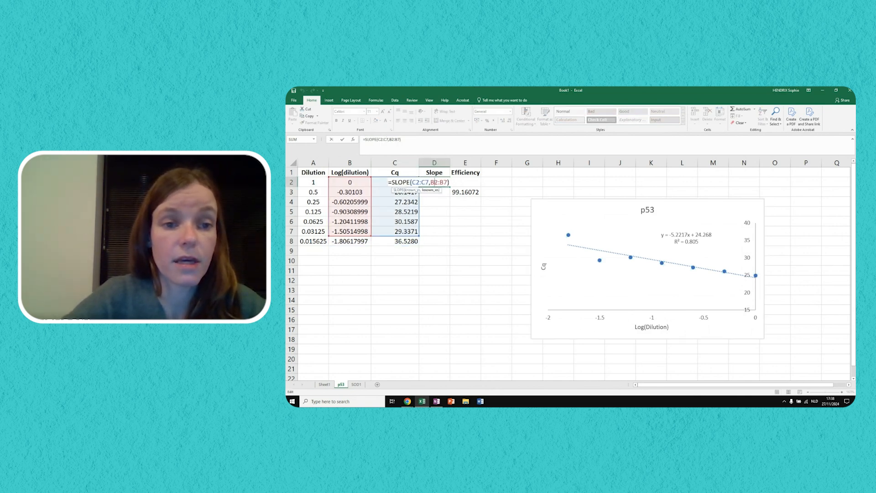
{"action": "left_click_drag", "start_coordinate": [417, 232], "coordinate": [372, 244]}
{"action": "key", "text": "Return"}
{"action": "left_click", "coordinate": [420, 254]}
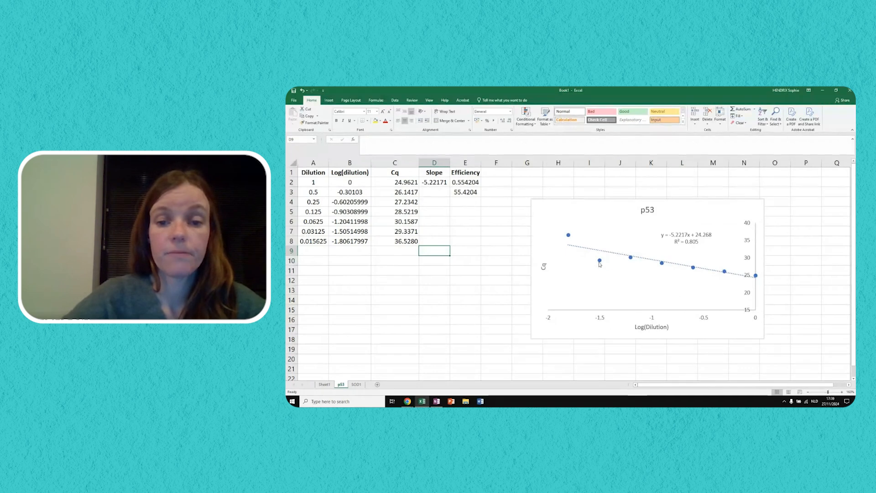
- Shrink the p53 chart's data series to B2:B6 and C2:C6, leaving out the two most diluted points
{"action": "mouse_move", "coordinate": [600, 264]}
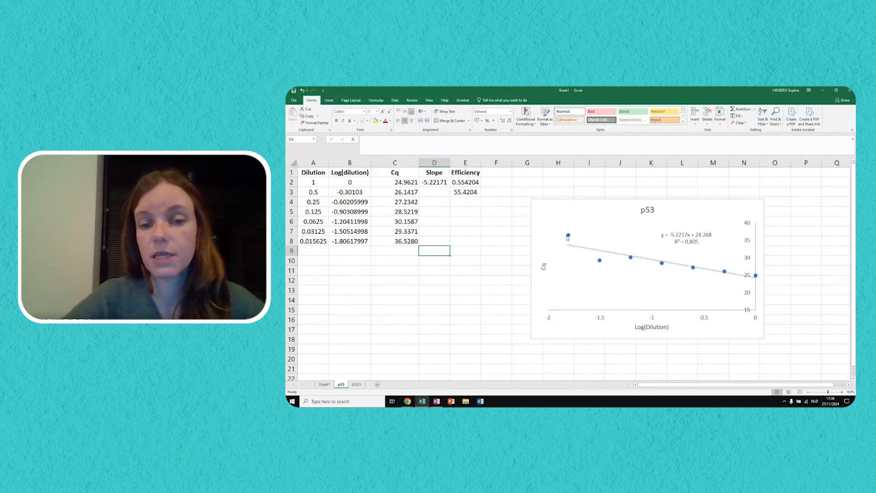
{"action": "left_click", "coordinate": [601, 263]}
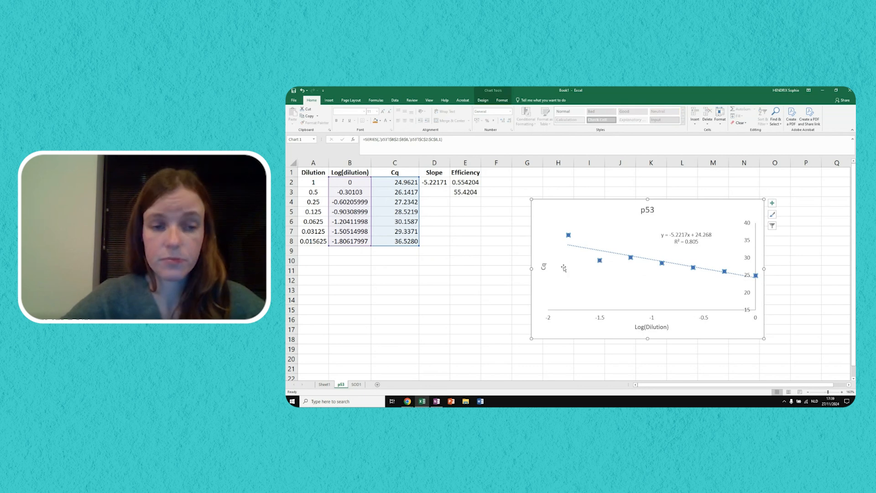
{"action": "left_click_drag", "start_coordinate": [420, 247], "coordinate": [418, 231]}
{"action": "left_click_drag", "start_coordinate": [371, 246], "coordinate": [366, 224]}
{"action": "left_click", "coordinate": [427, 298]}
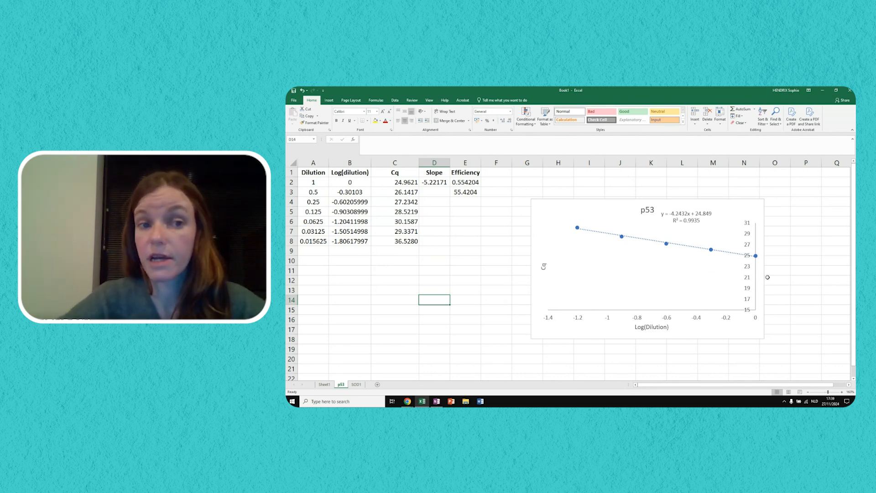
- Limit the slope formula in D2 to the ranges C2:C6 and B2:B6
{"action": "left_click", "coordinate": [438, 184]}
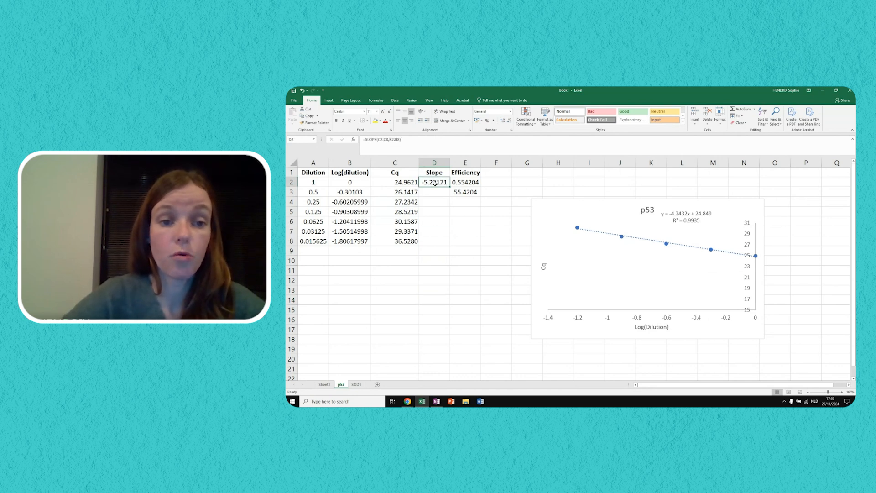
{"action": "double_click", "coordinate": [435, 183]}
{"action": "left_click_drag", "start_coordinate": [420, 245], "coordinate": [419, 226]}
{"action": "left_click_drag", "start_coordinate": [371, 246], "coordinate": [370, 227]}
{"action": "key", "text": "Return"}
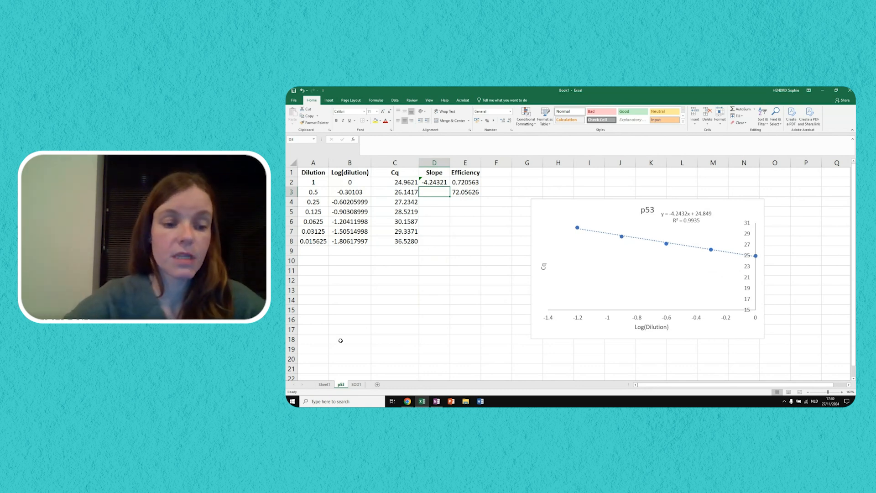
- Move the SOD1 sheet ahead of p53 and create a copy of it placed before SOD1
{"action": "left_click_drag", "start_coordinate": [372, 387], "coordinate": [372, 388]}
{"action": "right_click", "coordinate": [345, 386]}
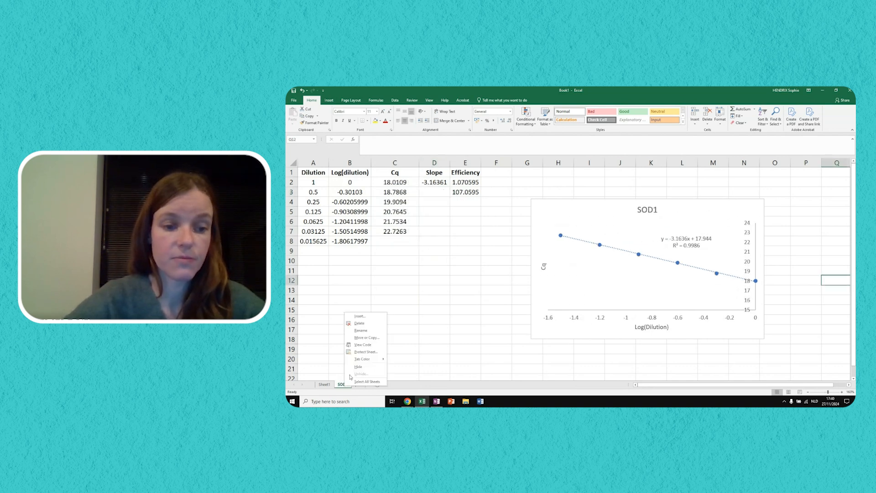
{"action": "mouse_move", "coordinate": [371, 359]}
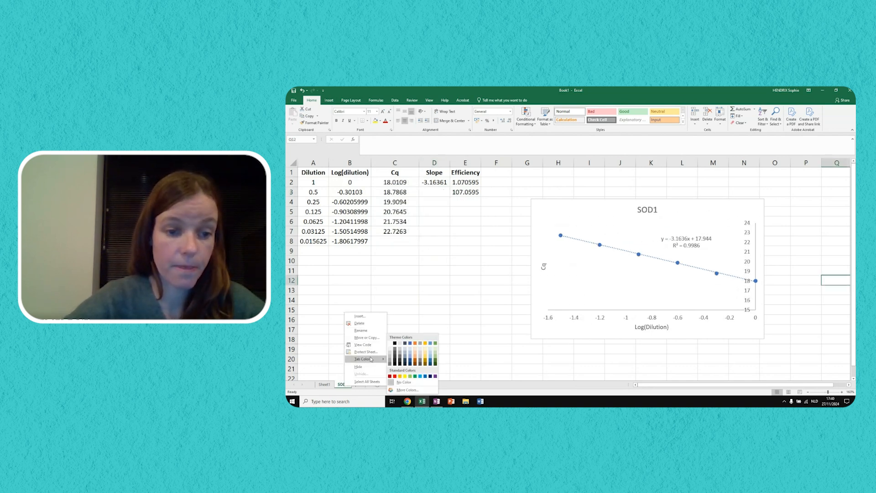
{"action": "left_click", "coordinate": [374, 338]}
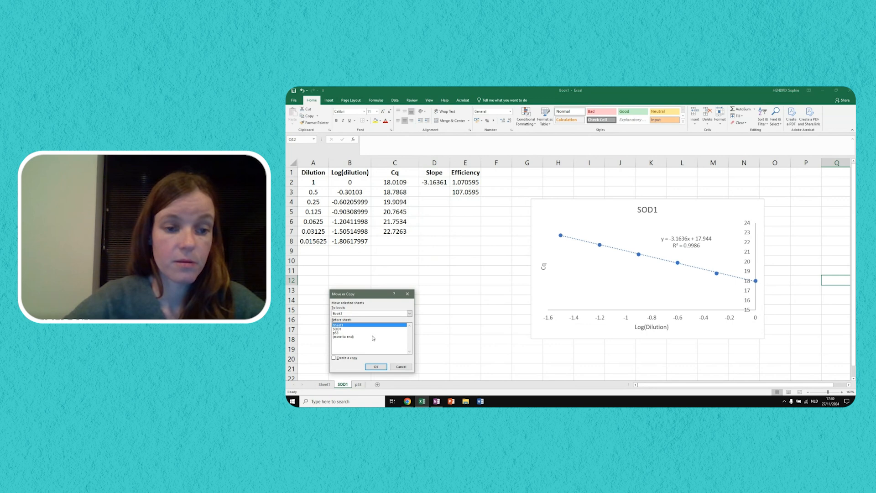
{"action": "left_click", "coordinate": [340, 328]}
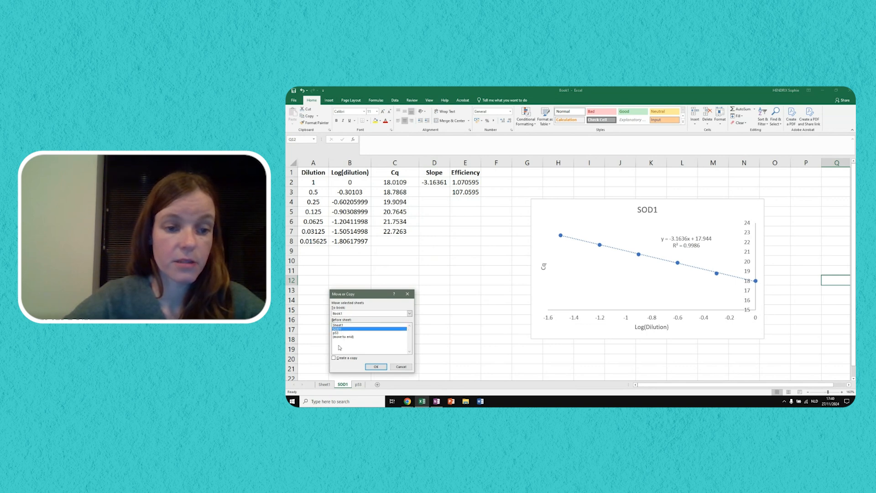
{"action": "left_click", "coordinate": [334, 358]}
{"action": "left_click", "coordinate": [376, 367]}
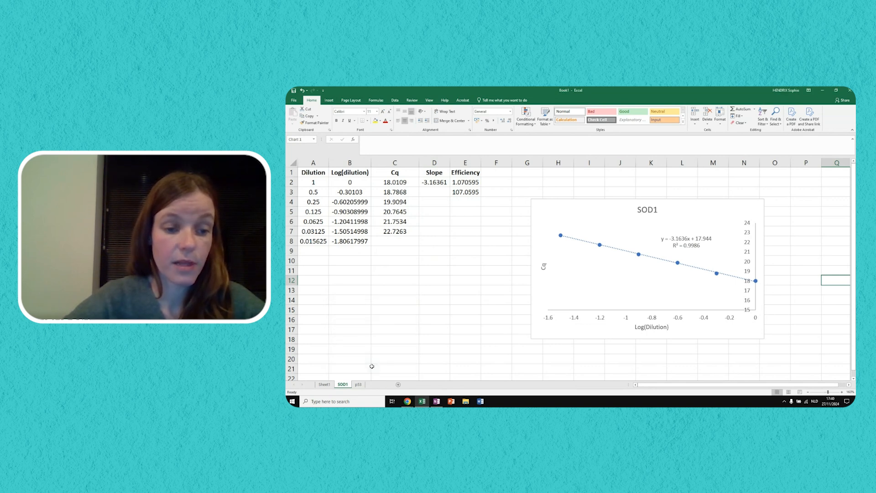
- Rename the new copy of the SOD1 sheet as HMBS
{"action": "double_click", "coordinate": [345, 384]}
{"action": "type", "text": "HMBS"}
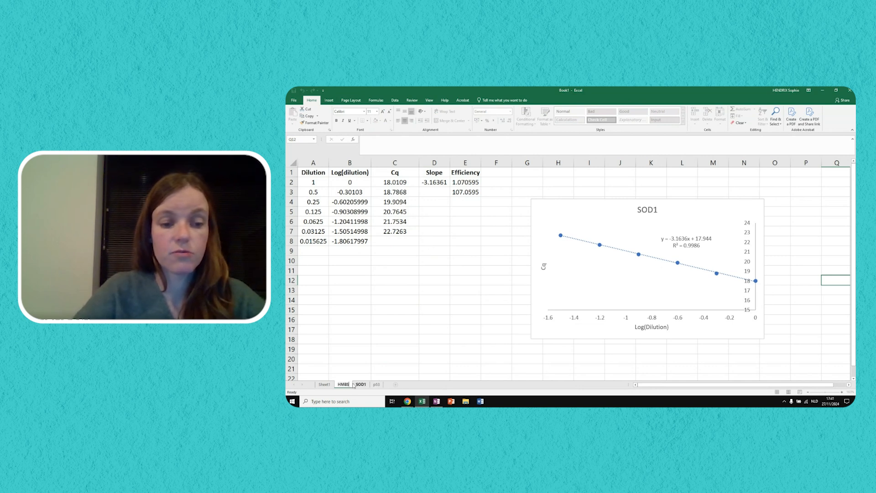
{"action": "key", "text": "Return"}
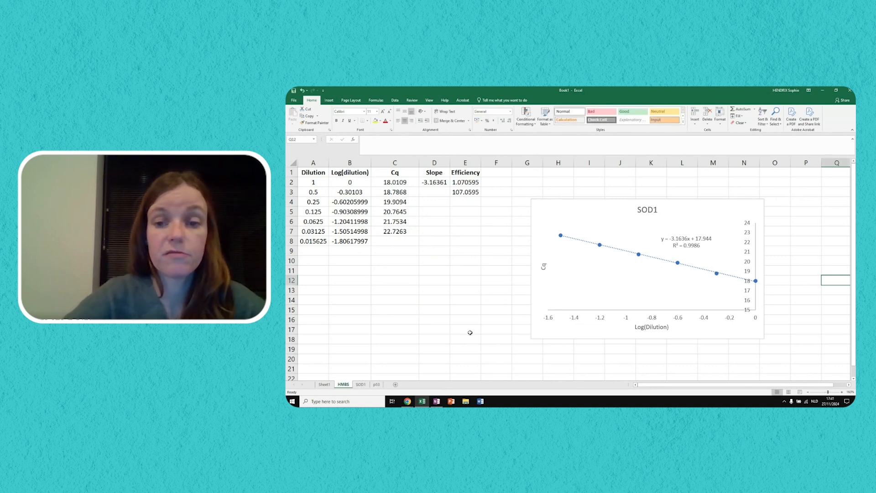
- Replace the chart title on the HMBS sheet with HMBS
{"action": "double_click", "coordinate": [645, 214]}
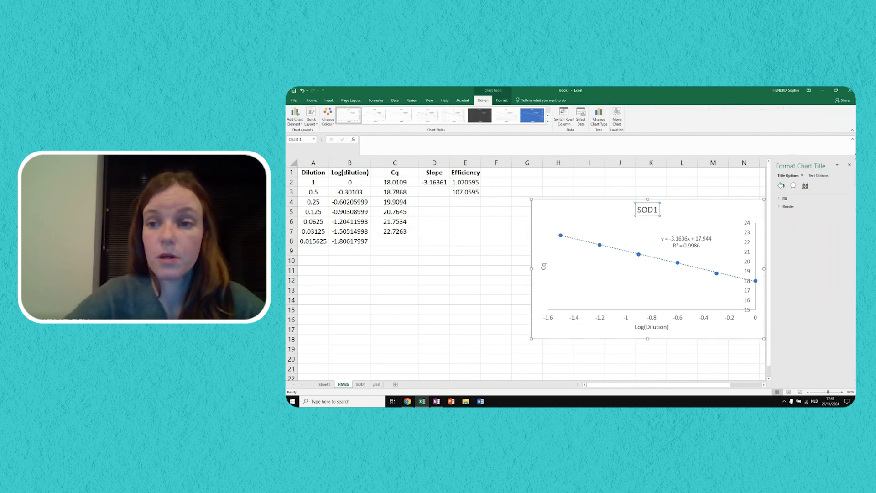
{"action": "left_click", "coordinate": [849, 165]}
{"action": "double_click", "coordinate": [644, 209]}
{"action": "type", "text": "HMBS"}
{"action": "key", "text": "Return"}
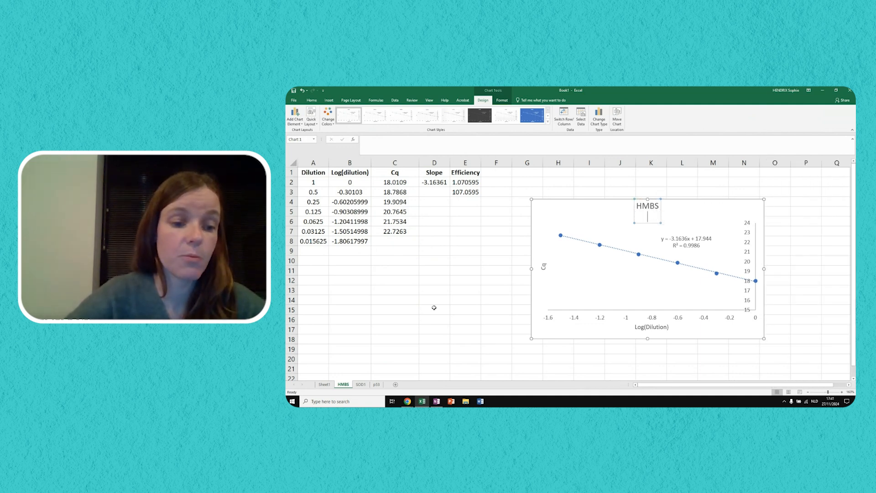
- Copy the HMBS Cq values from Sheet1 C3:C8 and paste them over the HMBS sheet's Cq values starting at C2
{"action": "left_click", "coordinate": [324, 384]}
{"action": "left_click_drag", "start_coordinate": [408, 189], "coordinate": [407, 233]}
{"action": "key", "text": "ctrl+c"}
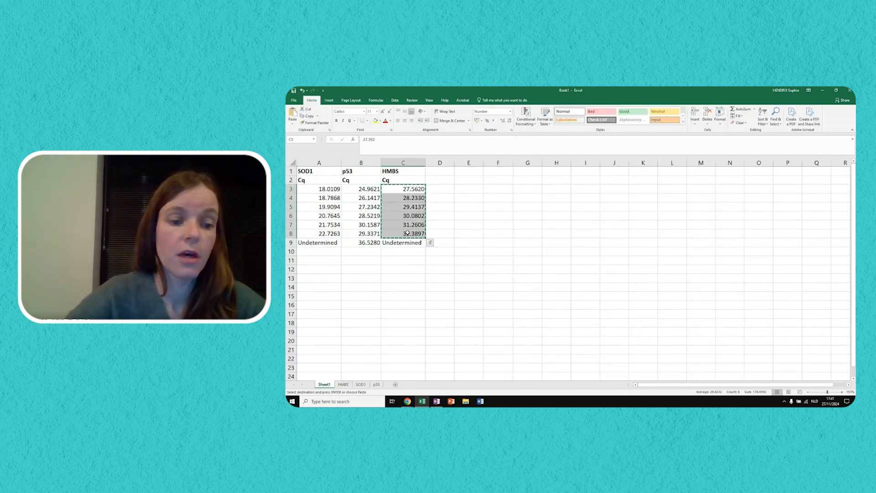
{"action": "left_click", "coordinate": [343, 385]}
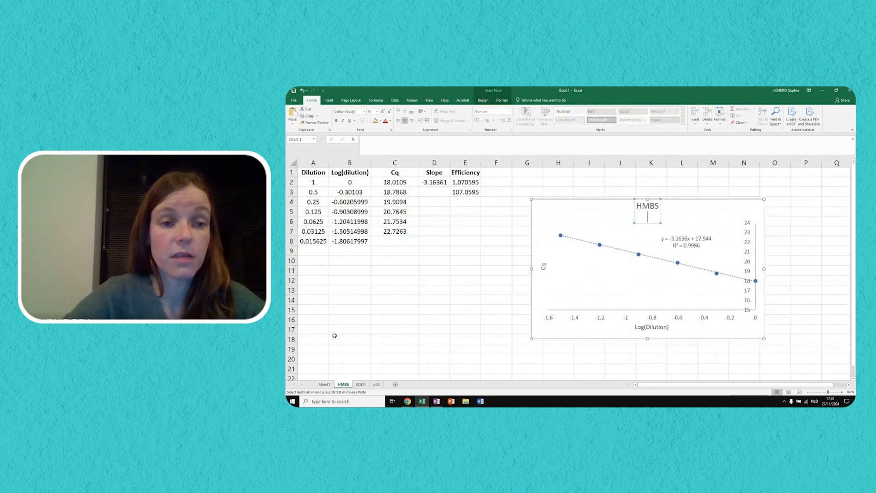
{"action": "left_click", "coordinate": [397, 182]}
{"action": "key", "text": "ctrl+v"}
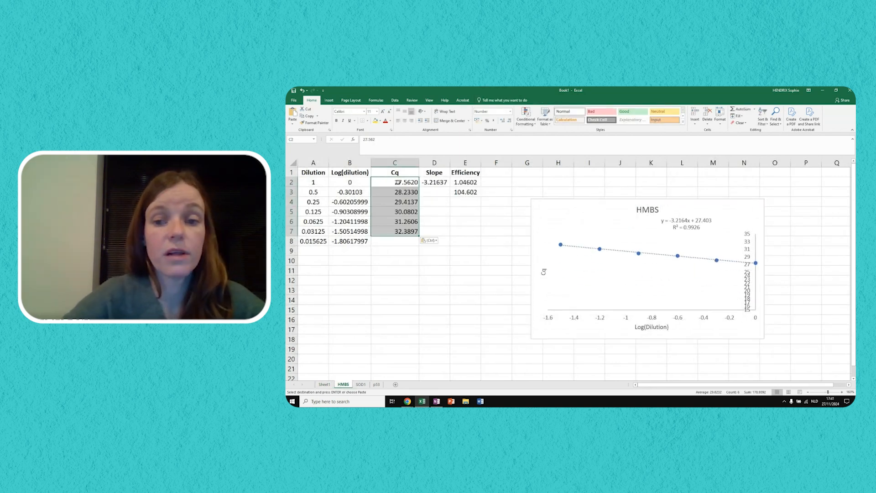
- Select the HMBS chart's data series to check which cell ranges it covers
{"action": "left_click", "coordinate": [602, 249]}
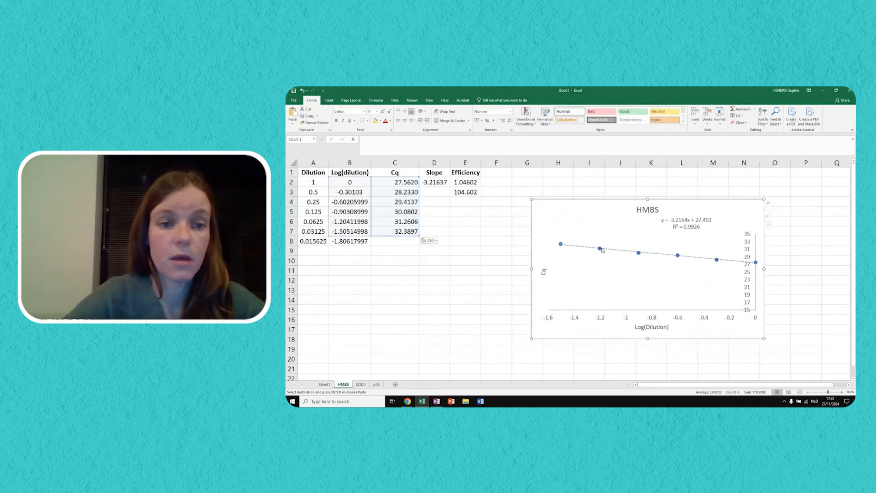
{"action": "left_click", "coordinate": [561, 244]}
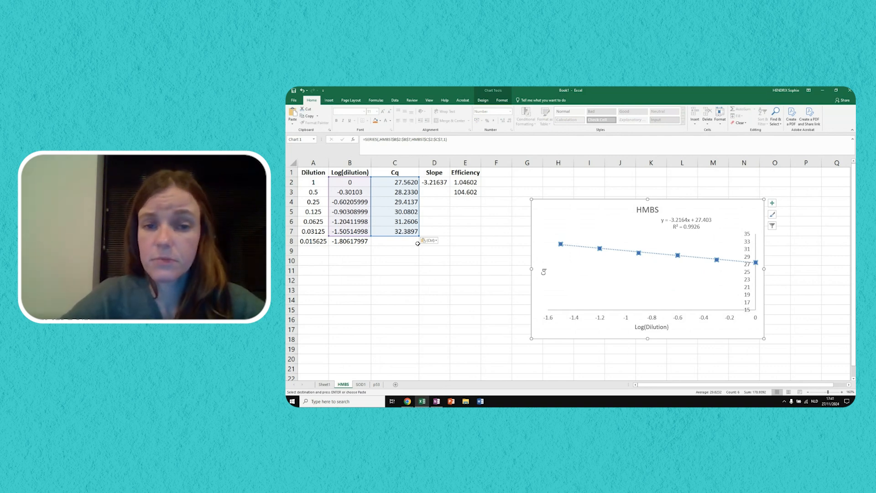
{"action": "left_click", "coordinate": [482, 270]}
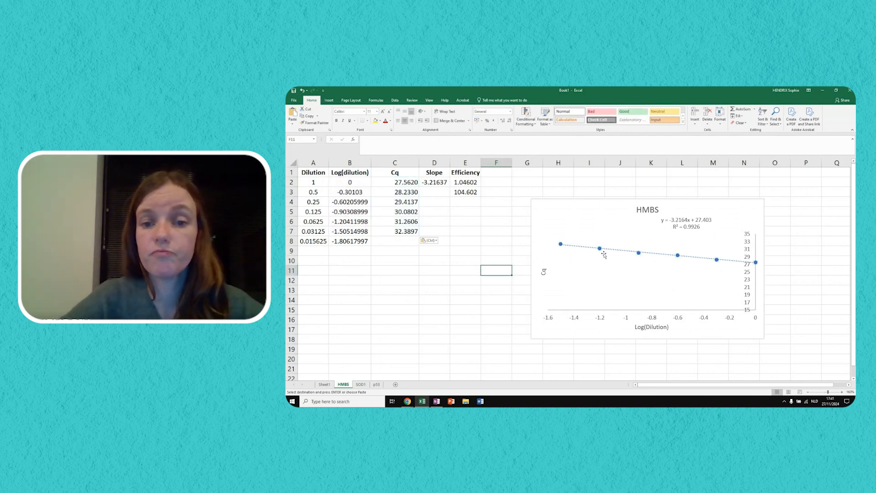